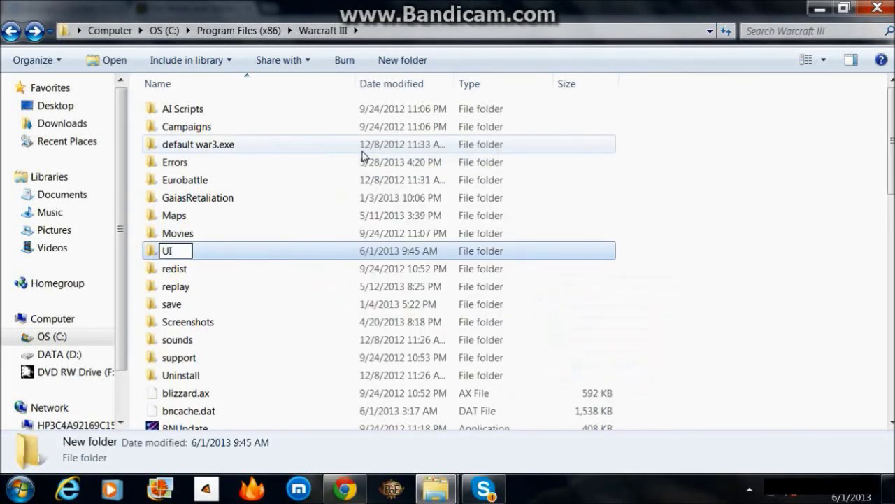
Step: Name the new folder 'UI', then launch Warcraft III World Editor from the Start menu
type("UI")
key("Return")
key("Return")
left_click(364, 184)
key("super")
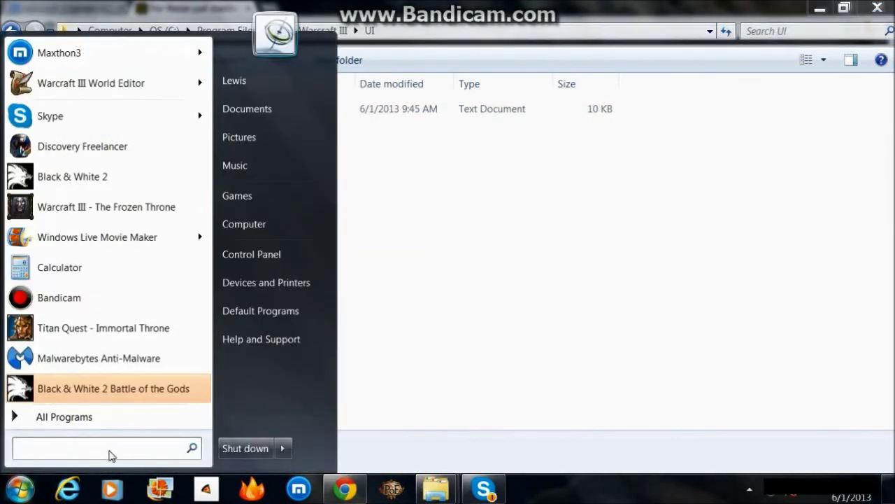
left_click(155, 96)
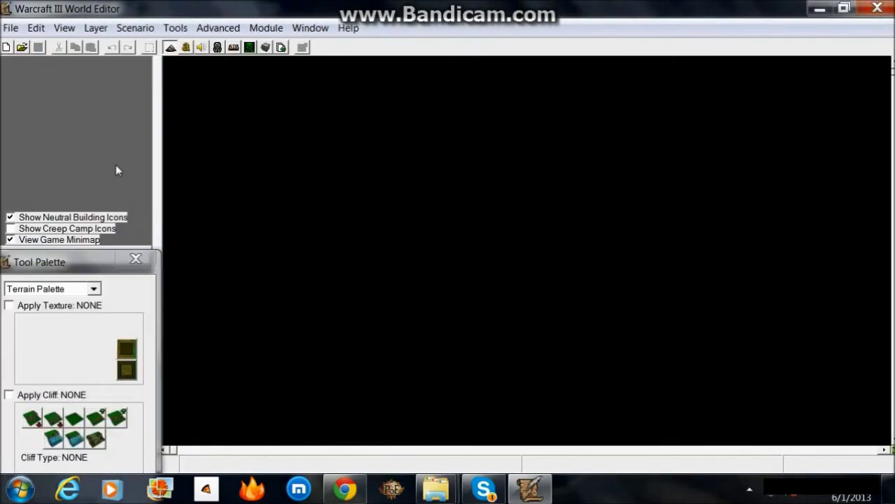
Step: Create a new 256 by 256 Lordaeron Summer map with Dirt as the initial tile
left_click(10, 28)
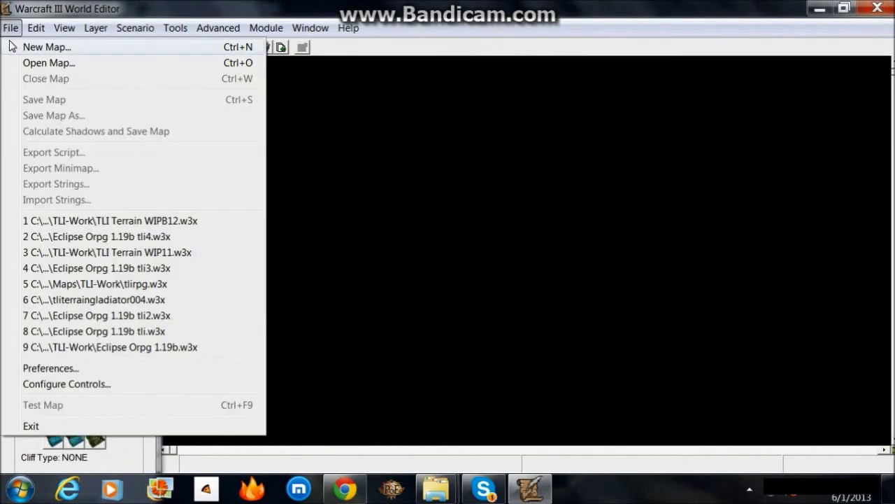
left_click(42, 46)
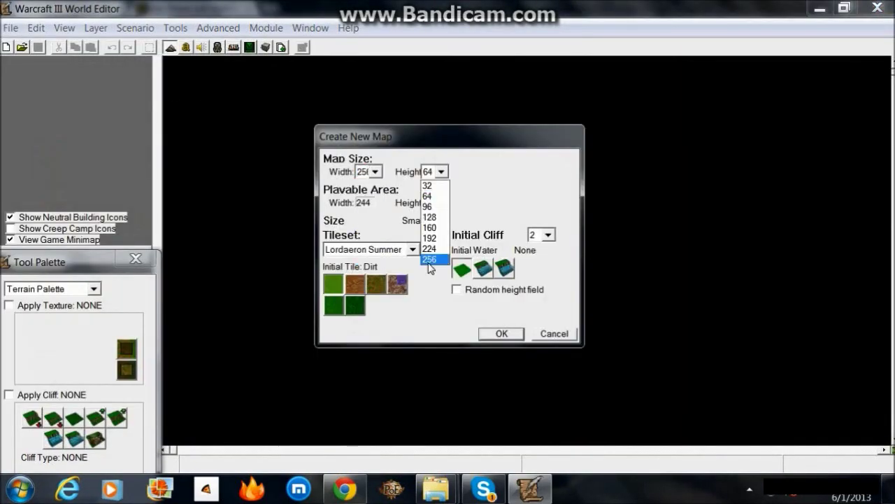
left_click(500, 337)
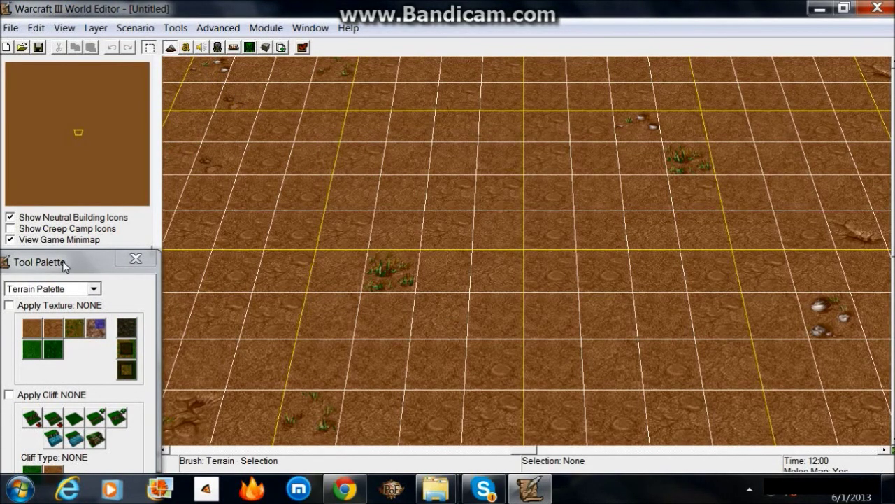
Step: Dock the Tool Palette beside the map and raise a broad hill using size 5, then size 3 brushes
left_click_drag(63, 265, 798, 31)
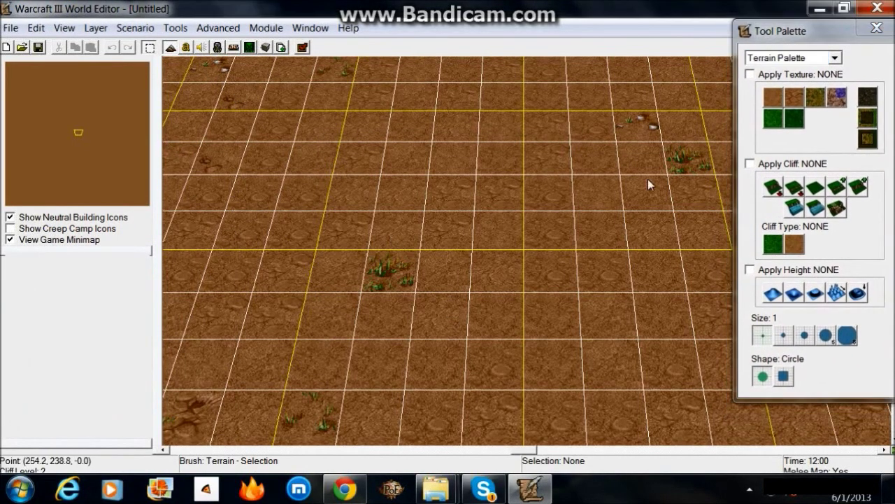
left_click(773, 294)
left_click(826, 336)
left_click(442, 156)
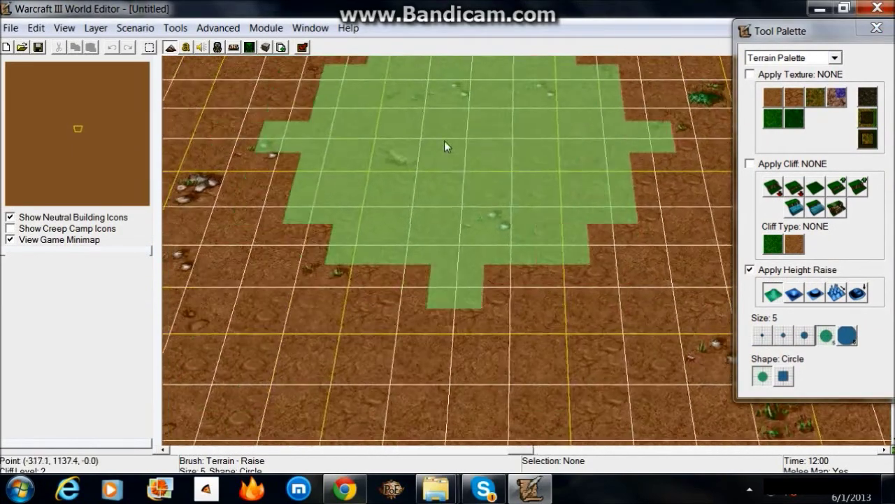
mouse_move(516, 230)
left_mouse_down()
mouse_move(519, 285)
mouse_move(505, 275)
mouse_move(487, 220)
mouse_move(599, 350)
mouse_move(488, 266)
mouse_move(533, 377)
mouse_move(503, 287)
mouse_move(326, 384)
mouse_move(453, 290)
mouse_move(536, 214)
mouse_move(587, 118)
mouse_move(452, 225)
mouse_move(520, 241)
mouse_move(386, 124)
mouse_move(429, 200)
mouse_move(281, 244)
mouse_move(401, 249)
mouse_move(387, 190)
mouse_move(485, 236)
mouse_move(367, 146)
mouse_move(439, 185)
mouse_move(405, 143)
mouse_move(373, 140)
mouse_move(472, 106)
mouse_move(622, 348)
mouse_move(432, 280)
mouse_move(392, 360)
mouse_move(424, 138)
mouse_move(435, 231)
mouse_move(631, 119)
mouse_move(554, 104)
mouse_move(540, 143)
mouse_move(281, 139)
mouse_move(280, 200)
mouse_move(248, 225)
mouse_move(493, 213)
mouse_move(295, 175)
mouse_move(366, 231)
mouse_move(229, 237)
mouse_move(238, 267)
mouse_move(297, 239)
mouse_move(265, 308)
mouse_move(336, 140)
mouse_move(354, 230)
mouse_move(301, 130)
mouse_move(232, 182)
mouse_move(373, 303)
mouse_move(322, 288)
mouse_move(300, 144)
mouse_move(354, 252)
mouse_move(326, 266)
mouse_move(361, 162)
mouse_move(345, 183)
mouse_move(346, 236)
mouse_move(342, 151)
mouse_move(428, 183)
mouse_move(396, 175)
mouse_move(434, 157)
mouse_move(342, 211)
mouse_move(376, 155)
mouse_move(415, 187)
mouse_move(232, 94)
mouse_move(234, 167)
mouse_move(474, 294)
mouse_move(435, 278)
mouse_move(449, 153)
mouse_move(340, 219)
mouse_move(463, 113)
mouse_move(413, 345)
mouse_move(428, 317)
mouse_move(379, 260)
left_mouse_up()
left_click(805, 335)
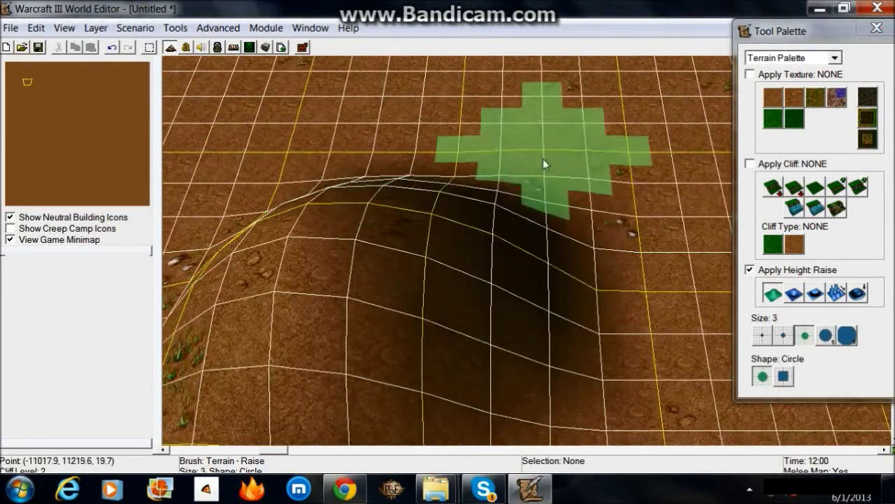
mouse_move(490, 157)
left_mouse_down()
mouse_move(472, 170)
mouse_move(567, 208)
mouse_move(513, 202)
mouse_move(443, 225)
mouse_move(594, 163)
mouse_move(430, 230)
mouse_move(416, 289)
left_mouse_up()
Step: Lower part of the hill, then raise a narrow crest along its top with a size 2 brush
left_click(794, 293)
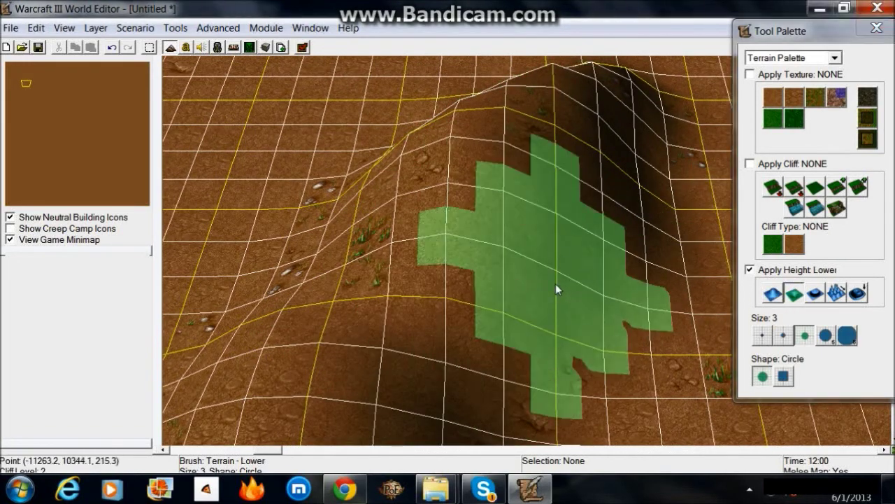
mouse_move(557, 289)
left_mouse_down()
mouse_move(419, 259)
mouse_move(469, 263)
mouse_move(482, 293)
mouse_move(539, 200)
left_mouse_up()
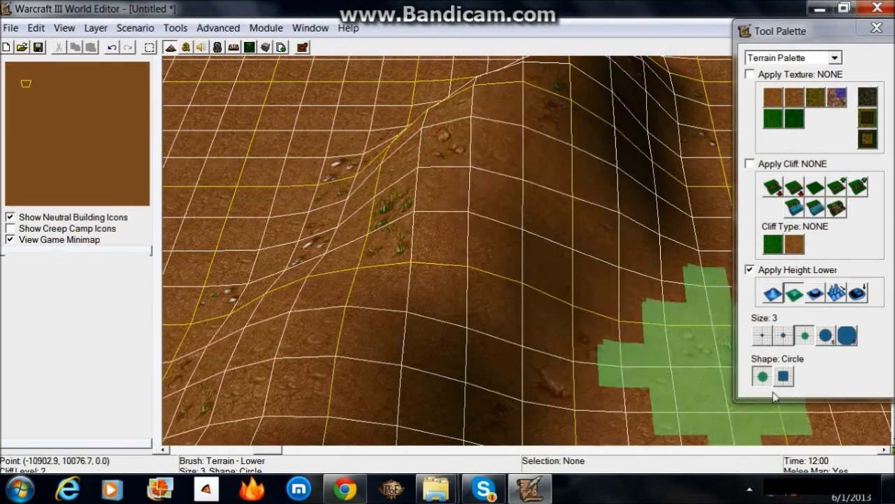
left_click(773, 294)
right_click_drag(498, 96, 498, 220)
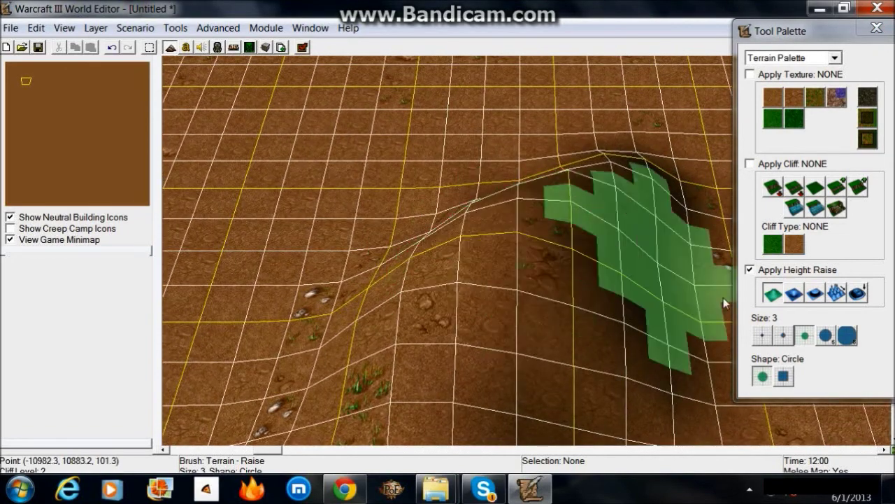
left_click(784, 336)
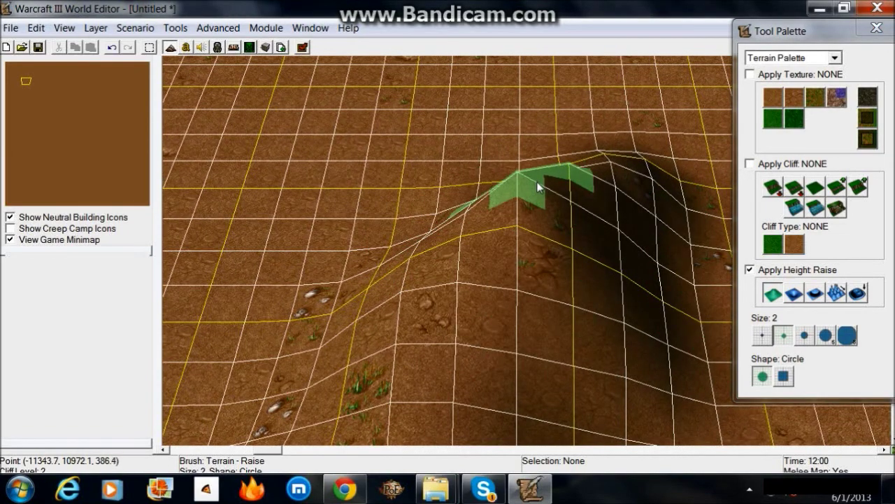
mouse_move(538, 186)
right_mouse_down()
mouse_move(665, 370)
mouse_move(385, 322)
mouse_move(662, 301)
mouse_move(228, 364)
mouse_move(500, 356)
mouse_move(516, 346)
right_mouse_up()
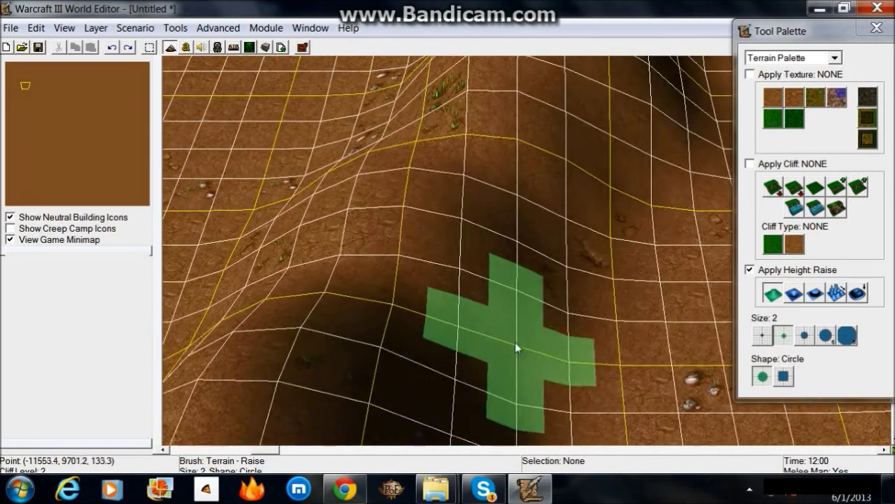
Step: Extend the ridge diagonally up-right with a size 3 raise brush, building up its slopes
left_click(805, 336)
mouse_move(456, 309)
right_mouse_down()
mouse_move(500, 327)
mouse_move(473, 271)
right_mouse_up()
mouse_move(474, 270)
left_mouse_down()
mouse_move(469, 233)
mouse_move(493, 192)
left_mouse_up()
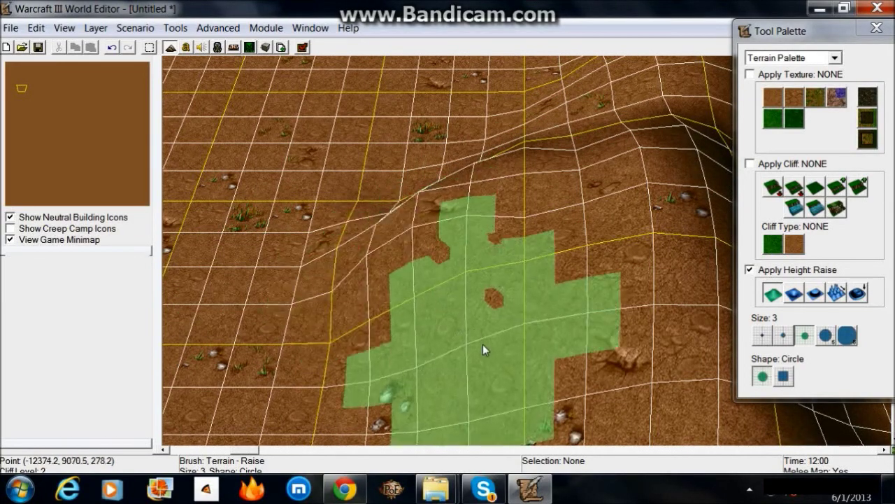
right_click_drag(483, 349, 571, 335)
right_click_drag(414, 328, 512, 218)
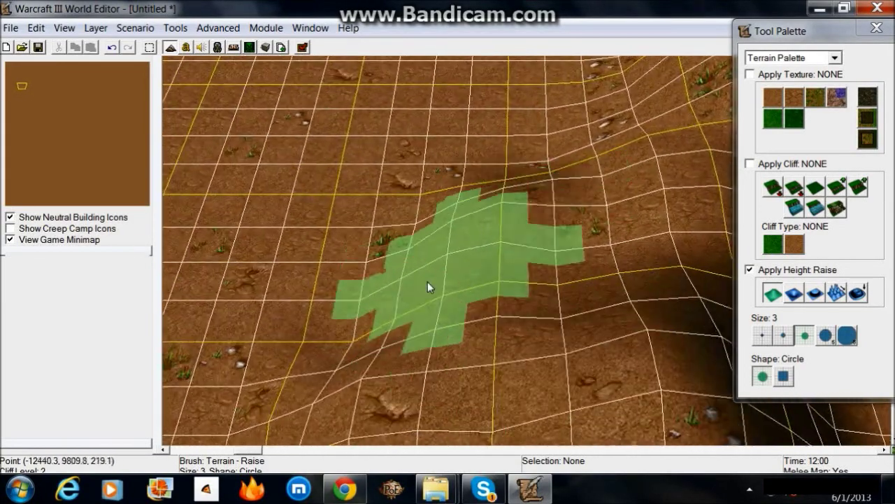
mouse_move(377, 363)
right_mouse_down()
mouse_move(364, 290)
mouse_move(565, 150)
mouse_move(482, 331)
mouse_move(481, 267)
mouse_move(569, 214)
mouse_move(552, 260)
mouse_move(614, 342)
mouse_move(520, 155)
mouse_move(447, 295)
mouse_move(389, 366)
mouse_move(616, 302)
mouse_move(359, 195)
mouse_move(390, 254)
mouse_move(382, 222)
mouse_move(350, 223)
mouse_move(468, 198)
right_mouse_up()
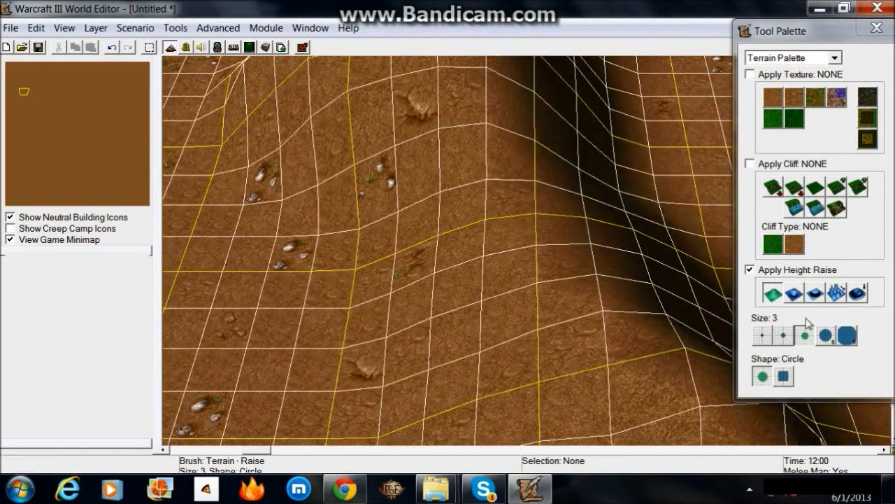
mouse_move(353, 221)
right_mouse_down()
mouse_move(519, 246)
mouse_move(398, 224)
mouse_move(380, 272)
mouse_move(413, 298)
mouse_move(327, 250)
mouse_move(398, 315)
mouse_move(364, 254)
mouse_move(553, 394)
right_mouse_up()
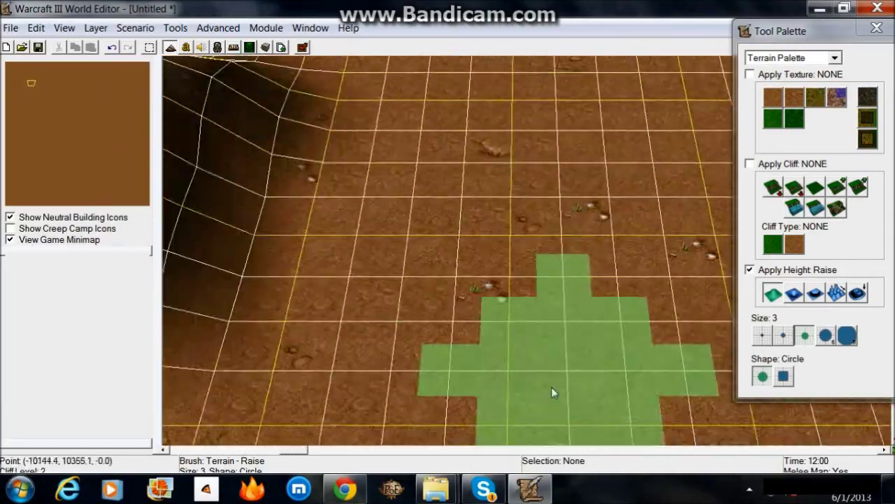
Step: Lift a large bulge on nearby flat ground with a size 5 raise brush
left_click(826, 336)
mouse_move(480, 214)
right_mouse_down()
mouse_move(657, 227)
mouse_move(563, 193)
right_mouse_up()
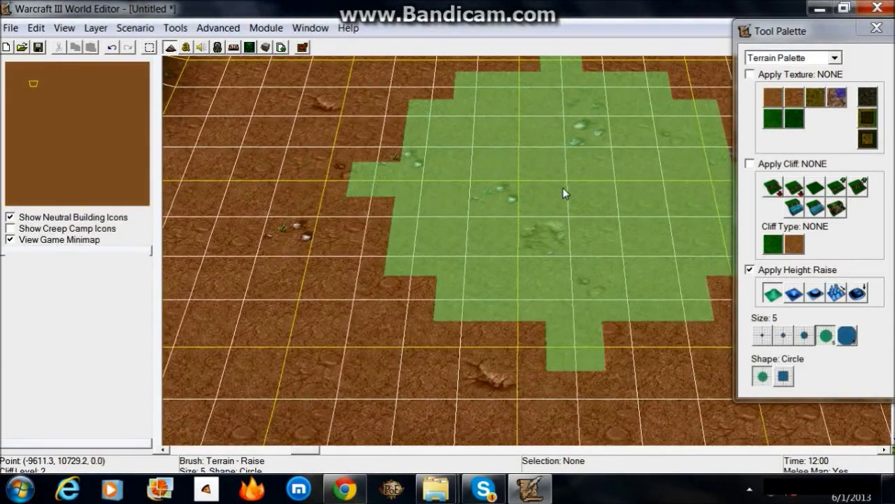
mouse_move(563, 187)
left_mouse_down()
mouse_move(511, 193)
mouse_move(580, 246)
mouse_move(418, 196)
mouse_move(568, 255)
mouse_move(485, 143)
mouse_move(410, 104)
mouse_move(435, 174)
mouse_move(672, 118)
mouse_move(578, 326)
mouse_move(530, 250)
mouse_move(600, 220)
mouse_move(530, 205)
mouse_move(655, 267)
mouse_move(632, 219)
mouse_move(676, 212)
mouse_move(234, 126)
mouse_move(547, 291)
mouse_move(728, 336)
left_mouse_up()
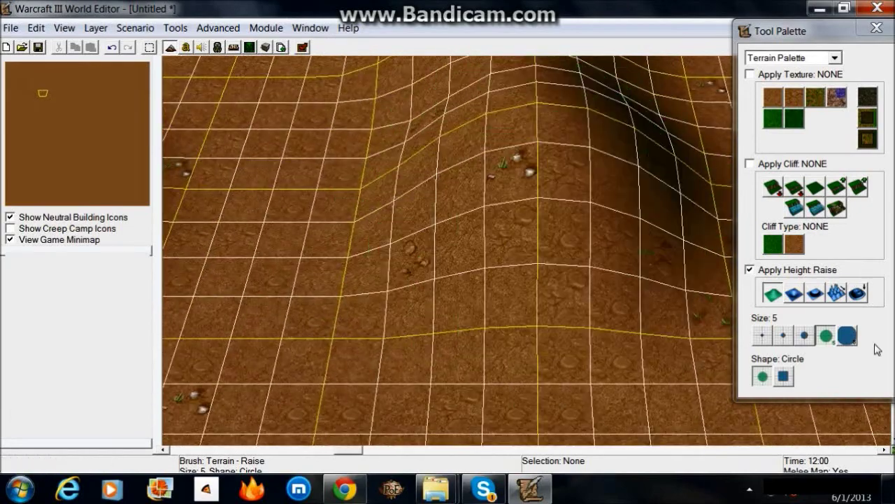
Step: Raise more terrain with the large brush, then add small bumps along the ridge at size 3
mouse_move(528, 106)
left_mouse_down()
mouse_move(622, 314)
mouse_move(715, 184)
mouse_move(659, 208)
mouse_move(694, 206)
mouse_move(640, 193)
mouse_move(500, 391)
left_mouse_up()
left_click(805, 335)
mouse_move(588, 187)
left_mouse_down()
mouse_move(525, 253)
mouse_move(505, 244)
mouse_move(480, 269)
mouse_move(483, 185)
mouse_move(545, 320)
mouse_move(539, 158)
mouse_move(532, 171)
mouse_move(566, 174)
mouse_move(514, 190)
mouse_move(524, 120)
mouse_move(492, 226)
mouse_move(476, 115)
mouse_move(477, 189)
mouse_move(383, 239)
mouse_move(308, 217)
mouse_move(497, 166)
mouse_move(488, 144)
mouse_move(574, 211)
mouse_move(642, 201)
mouse_move(564, 177)
mouse_move(473, 114)
mouse_move(501, 142)
mouse_move(413, 122)
mouse_move(459, 131)
mouse_move(548, 109)
mouse_move(618, 163)
mouse_move(520, 234)
mouse_move(538, 179)
mouse_move(520, 163)
mouse_move(617, 232)
mouse_move(655, 275)
mouse_move(533, 264)
mouse_move(398, 212)
mouse_move(545, 207)
mouse_move(489, 278)
mouse_move(572, 424)
mouse_move(506, 254)
left_mouse_up()
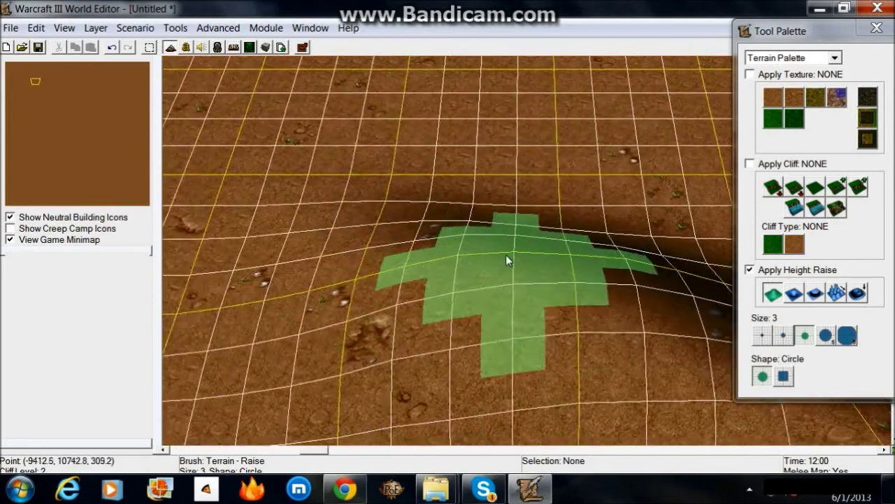
Step: Dig a dip into the ridge with Lower, then raise bumps along the crest
left_click(794, 294)
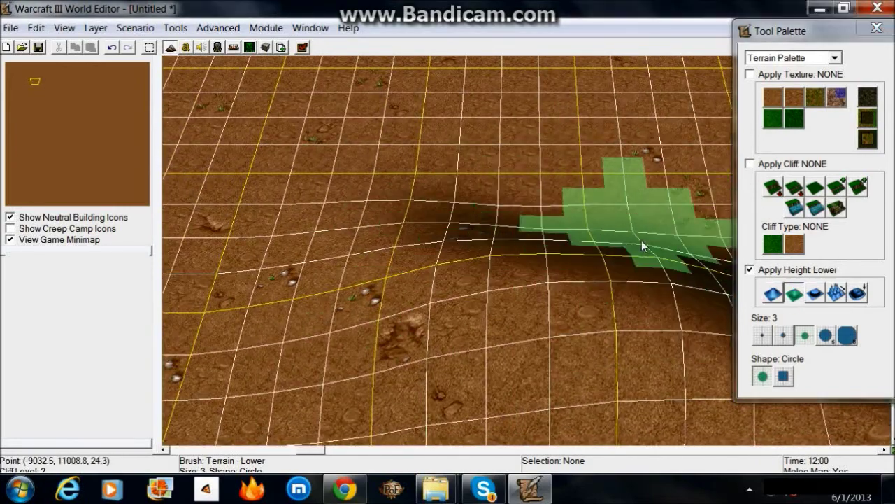
mouse_move(641, 240)
left_mouse_down()
mouse_move(460, 266)
mouse_move(404, 340)
mouse_move(530, 188)
mouse_move(377, 195)
mouse_move(675, 312)
mouse_move(640, 272)
left_mouse_up()
key("r")
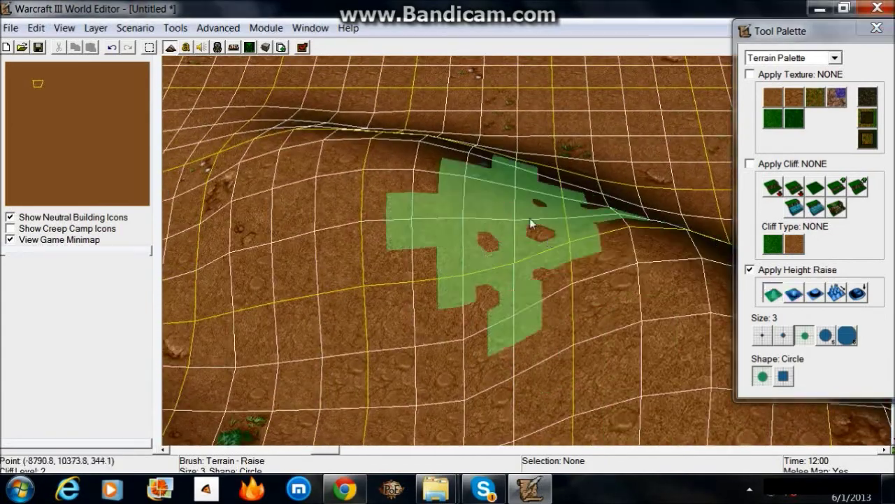
left_click(794, 294)
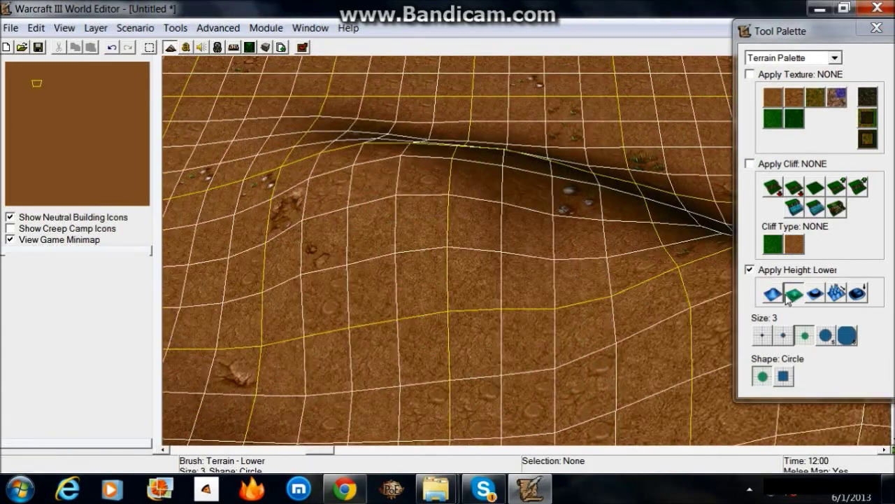
left_click(773, 293)
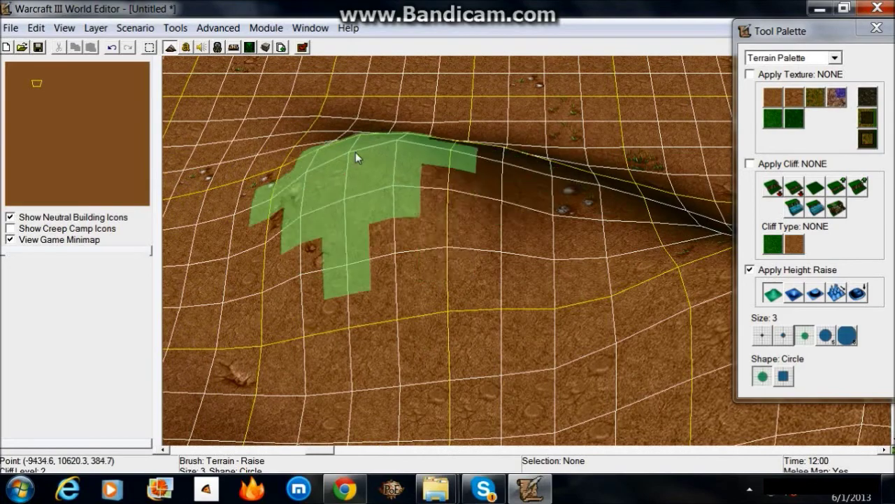
mouse_move(355, 152)
left_mouse_down()
mouse_move(445, 174)
mouse_move(344, 145)
mouse_move(589, 356)
mouse_move(478, 193)
mouse_move(547, 282)
mouse_move(638, 321)
mouse_move(348, 289)
mouse_move(573, 337)
mouse_move(533, 203)
mouse_move(335, 153)
mouse_move(367, 183)
mouse_move(617, 270)
mouse_move(479, 240)
mouse_move(533, 346)
mouse_move(564, 189)
mouse_move(536, 181)
mouse_move(593, 363)
mouse_move(603, 172)
mouse_move(597, 268)
mouse_move(657, 381)
mouse_move(556, 312)
mouse_move(599, 268)
mouse_move(531, 200)
mouse_move(511, 201)
mouse_move(541, 314)
mouse_move(551, 275)
mouse_move(606, 324)
mouse_move(594, 325)
mouse_move(629, 282)
mouse_move(402, 403)
mouse_move(579, 308)
mouse_move(376, 320)
mouse_move(608, 321)
mouse_move(651, 274)
mouse_move(667, 306)
mouse_move(580, 378)
mouse_move(545, 344)
mouse_move(485, 310)
mouse_move(417, 334)
mouse_move(404, 301)
mouse_move(412, 207)
left_mouse_up()
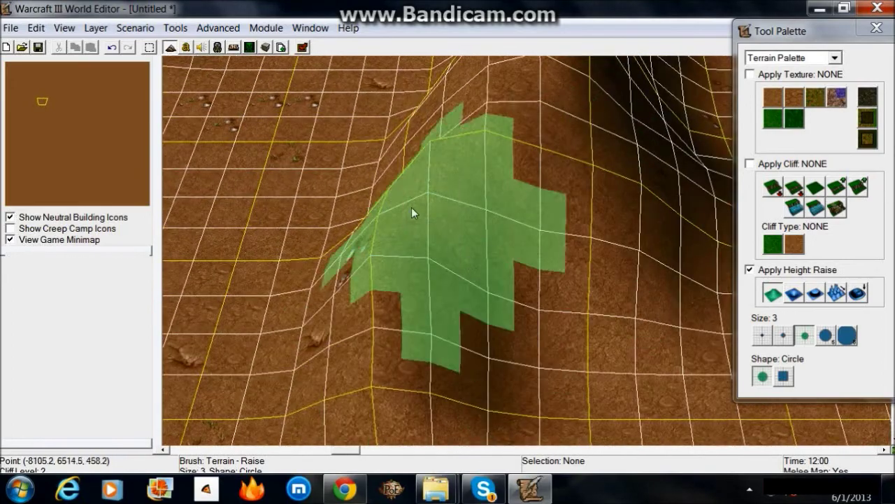
Step: Pan the view over to the flat ground areas with the arrow keys
key("Left")
key("Left")
key("Left")
key("Left")
key("Left")
key("Left")
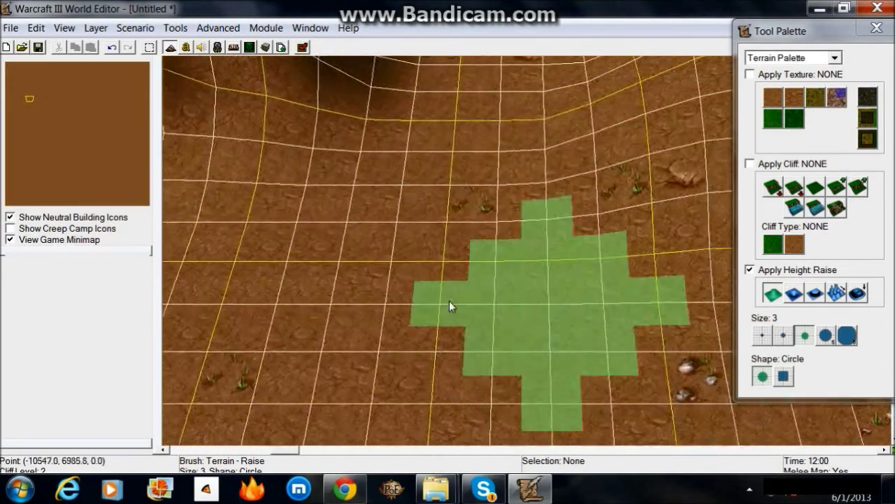
key("Right")
key("Right")
key("Down")
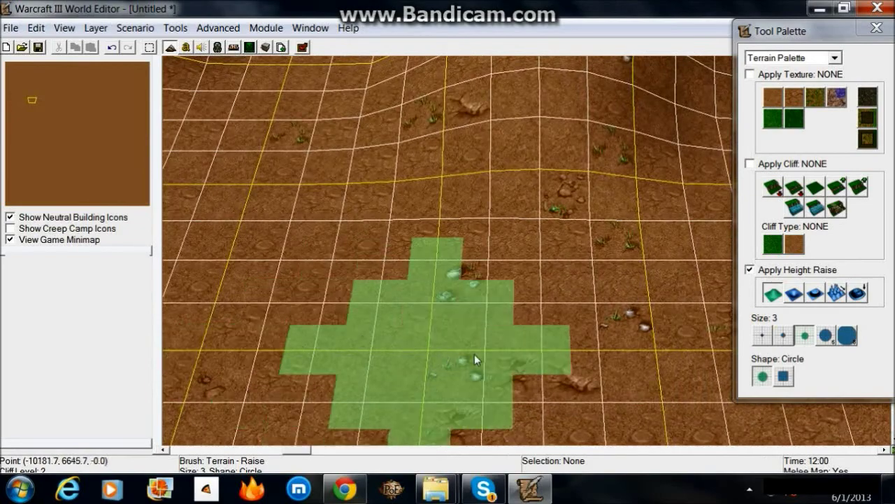
key("Left")
key("Up")
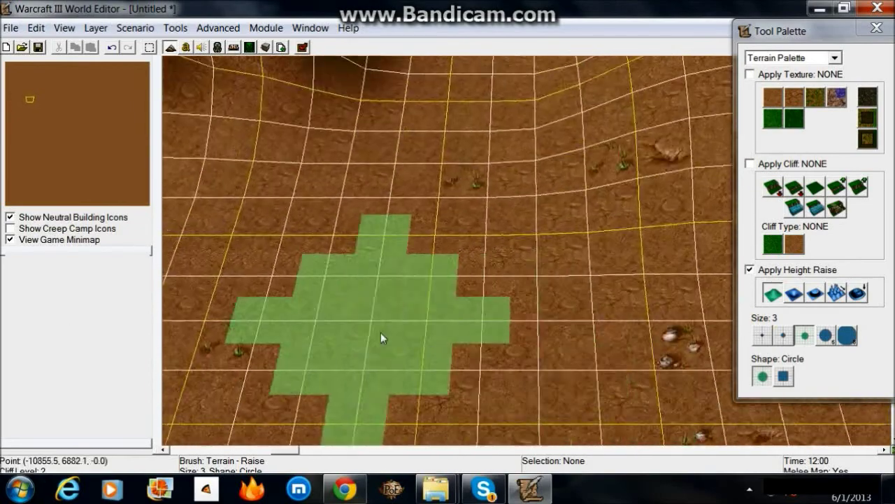
key("Left")
key("Left")
key("Up")
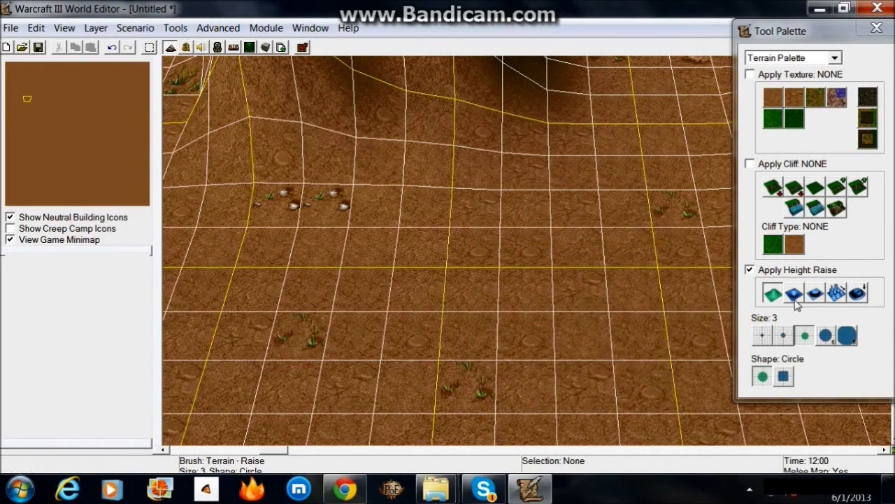
Step: Raise a tall ridge using a square brush
left_click(785, 376)
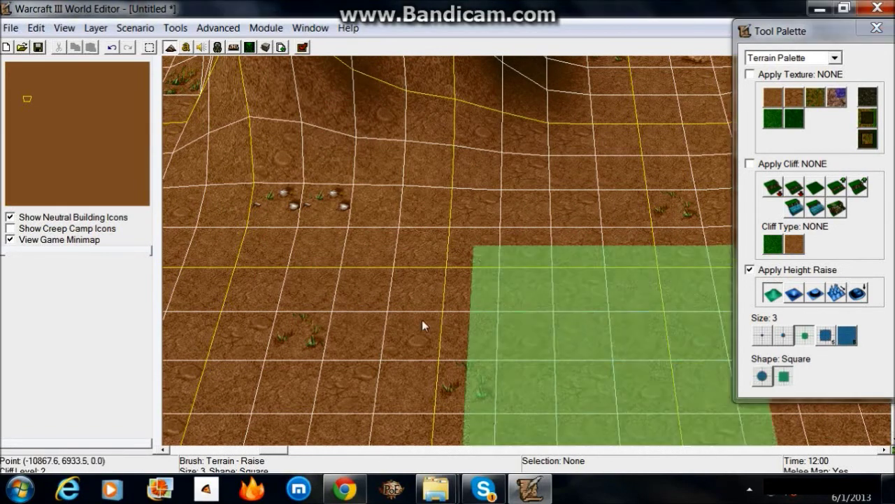
key("Left")
key("Down")
left_click(413, 308)
mouse_move(412, 305)
left_mouse_down()
mouse_move(393, 273)
mouse_move(414, 225)
mouse_move(363, 222)
left_mouse_up()
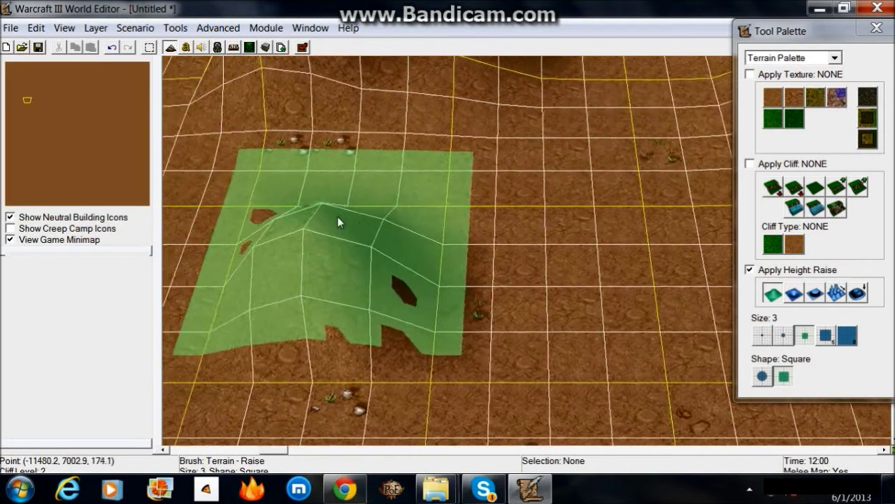
Step: Stamp a plateau, then flatten ground beside the cliff ridge with a size 2 circle brush
left_click(815, 292)
mouse_move(291, 286)
left_mouse_down()
mouse_move(306, 265)
mouse_move(327, 180)
left_mouse_up()
left_click(763, 376)
left_click(784, 336)
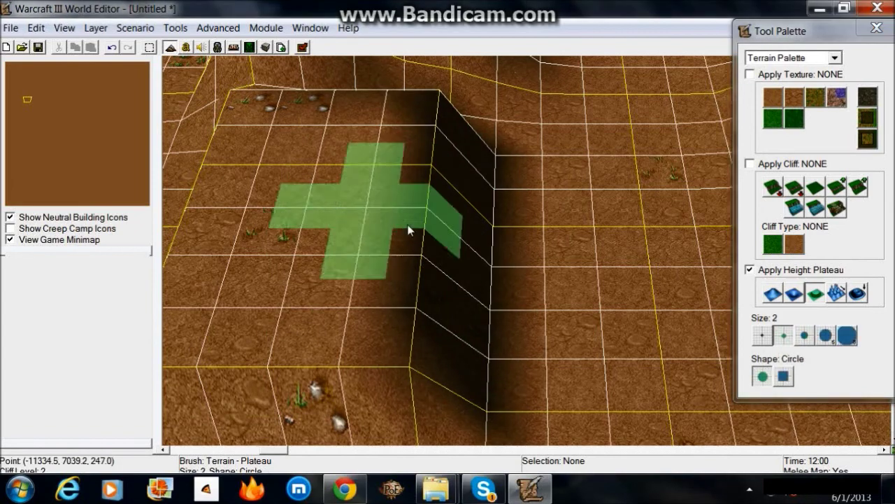
middle_click_drag(410, 230, 480, 299)
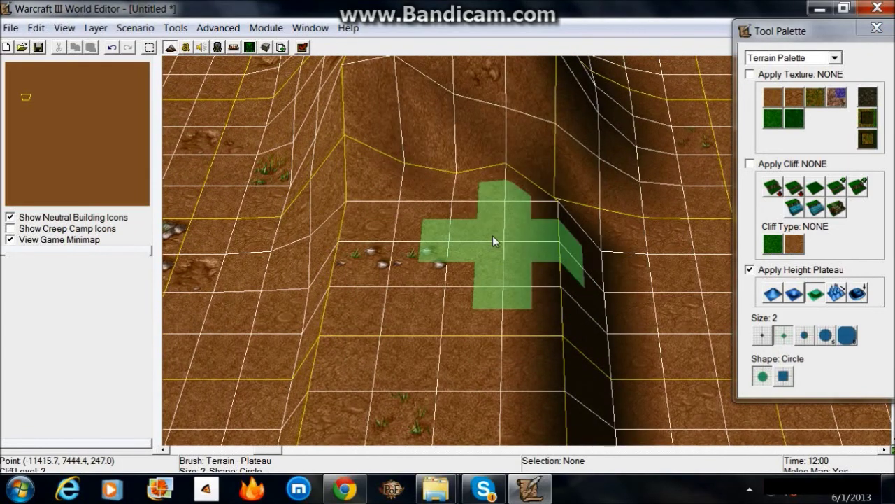
mouse_move(493, 236)
left_mouse_down()
mouse_move(506, 218)
mouse_move(544, 215)
mouse_move(467, 220)
left_mouse_up()
left_click_drag(489, 277, 495, 336)
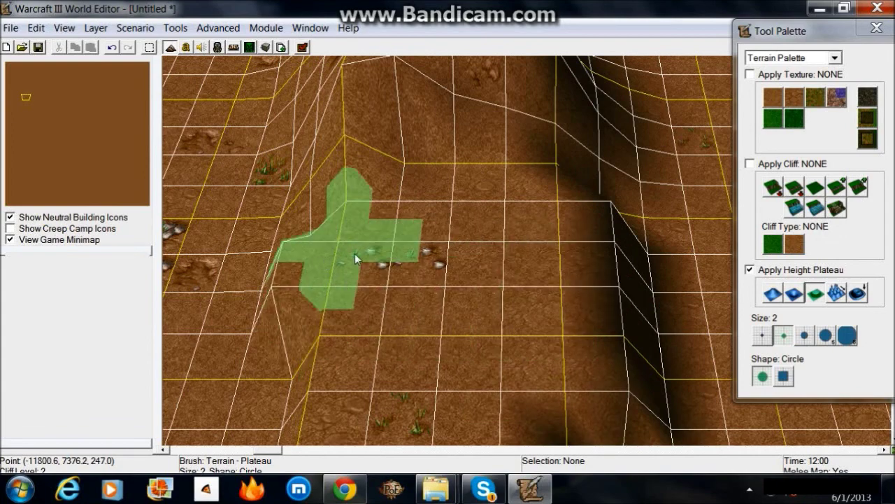
Step: Level the terrain along the ridge and flatten the lower cliff walls with a size 3 plateau brush
scroll(336, 348, "up", 3)
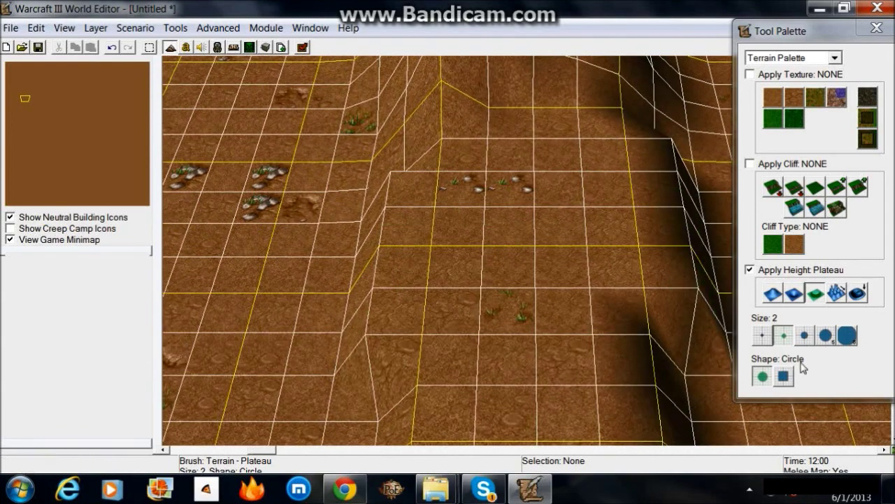
left_click(805, 335)
scroll(533, 238, "down", 2)
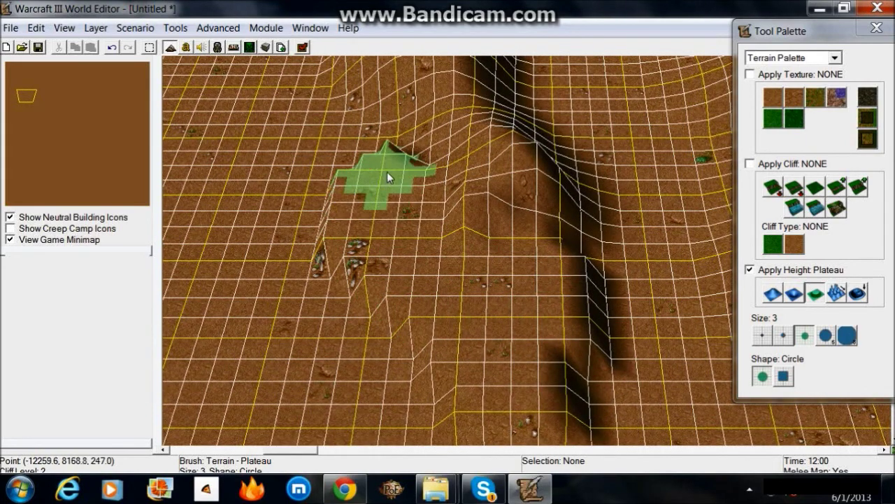
mouse_move(386, 176)
left_mouse_down()
mouse_move(379, 210)
mouse_move(442, 312)
mouse_move(495, 298)
mouse_move(438, 310)
mouse_move(432, 303)
mouse_move(387, 319)
mouse_move(434, 312)
mouse_move(414, 303)
mouse_move(351, 332)
left_mouse_up()
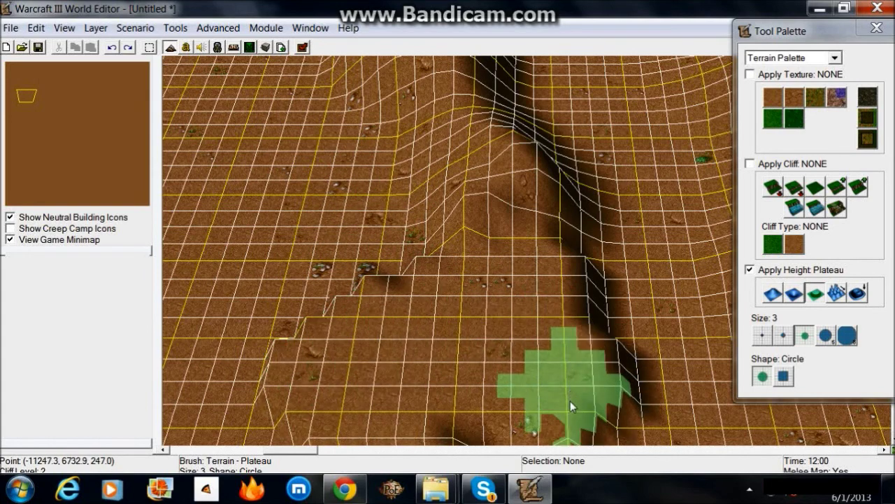
mouse_move(570, 401)
right_mouse_down()
mouse_move(401, 285)
mouse_move(464, 274)
right_mouse_up()
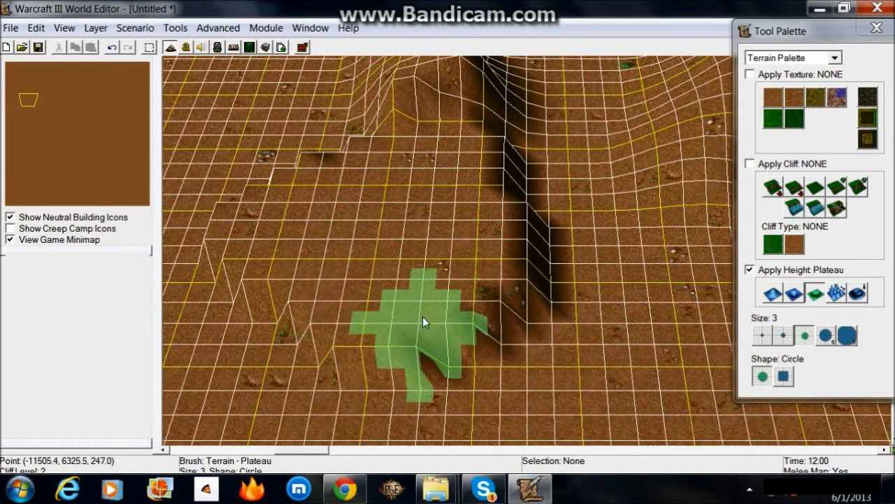
right_click_drag(266, 306, 455, 226)
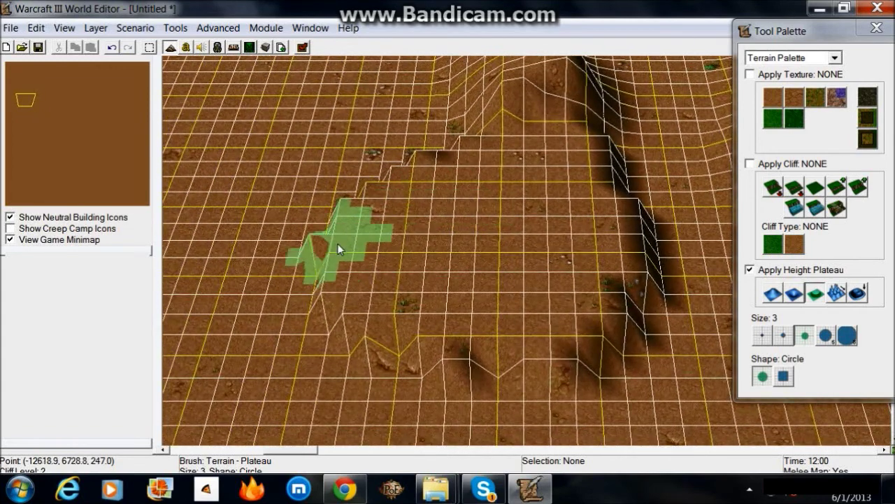
mouse_move(425, 322)
right_mouse_down()
mouse_move(471, 214)
mouse_move(462, 318)
mouse_move(517, 391)
mouse_move(390, 208)
right_mouse_up()
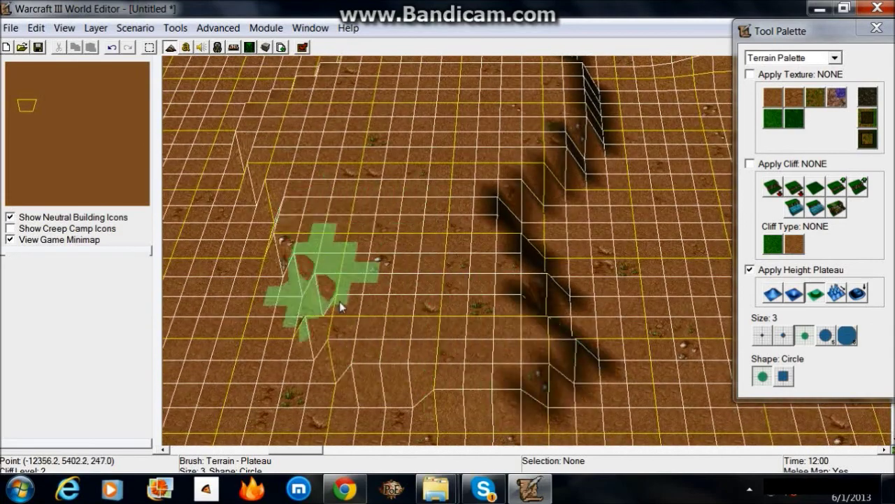
right_click_drag(339, 301, 439, 166)
mouse_move(398, 322)
right_mouse_down()
mouse_move(375, 281)
mouse_move(417, 183)
right_mouse_up()
mouse_move(388, 212)
left_mouse_down()
mouse_move(478, 343)
mouse_move(354, 225)
left_mouse_up()
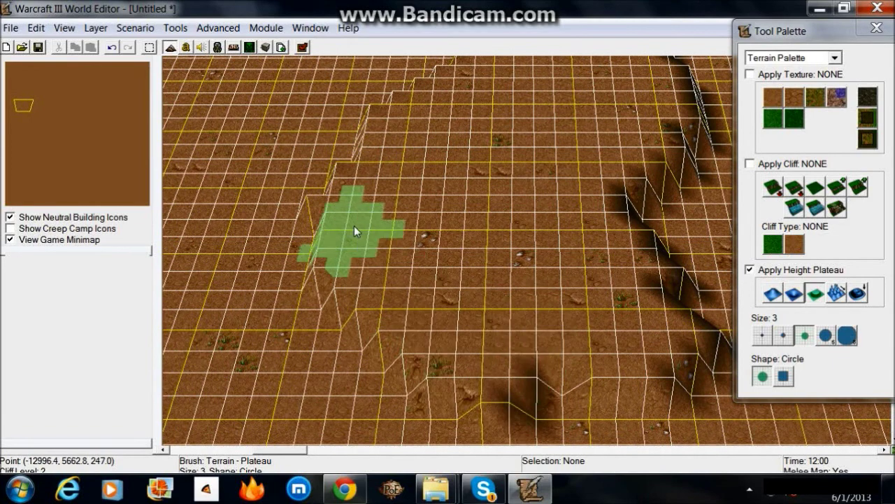
left_click_drag(328, 276, 326, 374)
Step: Flatten the depressions and the zigzag dip further down the map
right_click_drag(313, 226, 359, 320)
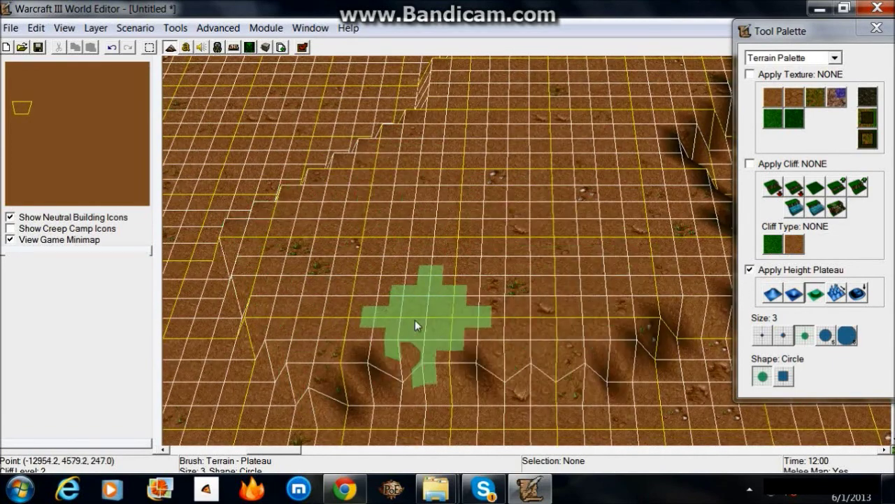
mouse_move(360, 306)
right_mouse_down()
mouse_move(406, 240)
mouse_move(484, 235)
mouse_move(452, 217)
mouse_move(544, 354)
mouse_move(510, 270)
right_mouse_up()
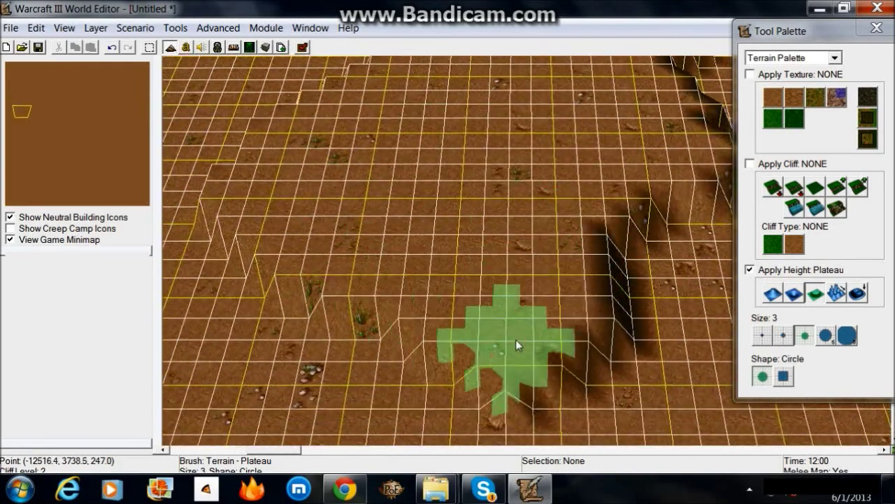
mouse_move(516, 341)
right_mouse_down()
mouse_move(470, 270)
mouse_move(330, 209)
right_mouse_up()
left_click_drag(494, 331, 503, 355)
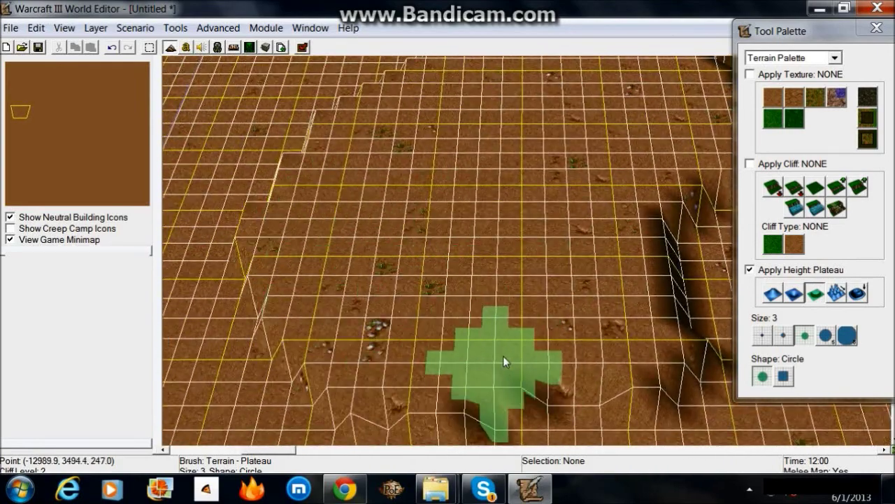
mouse_move(332, 391)
right_mouse_down()
mouse_move(428, 297)
mouse_move(437, 226)
right_mouse_up()
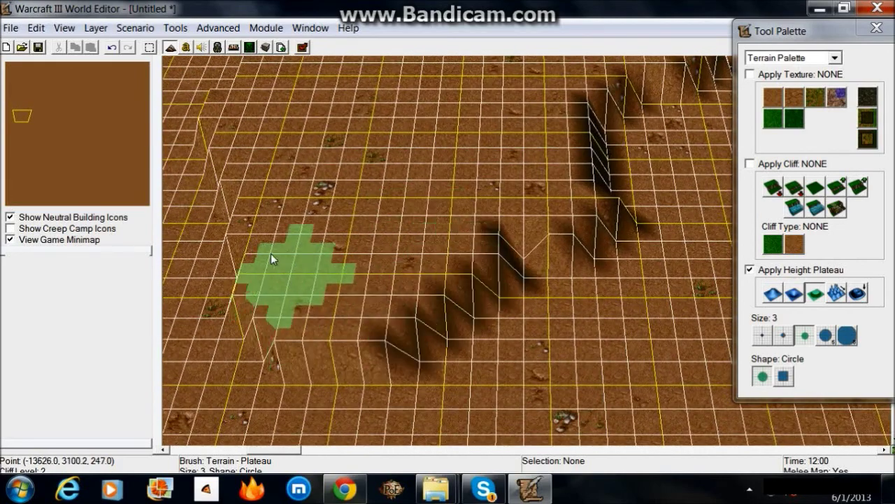
mouse_move(246, 205)
left_mouse_down()
mouse_move(436, 342)
mouse_move(565, 329)
left_mouse_up()
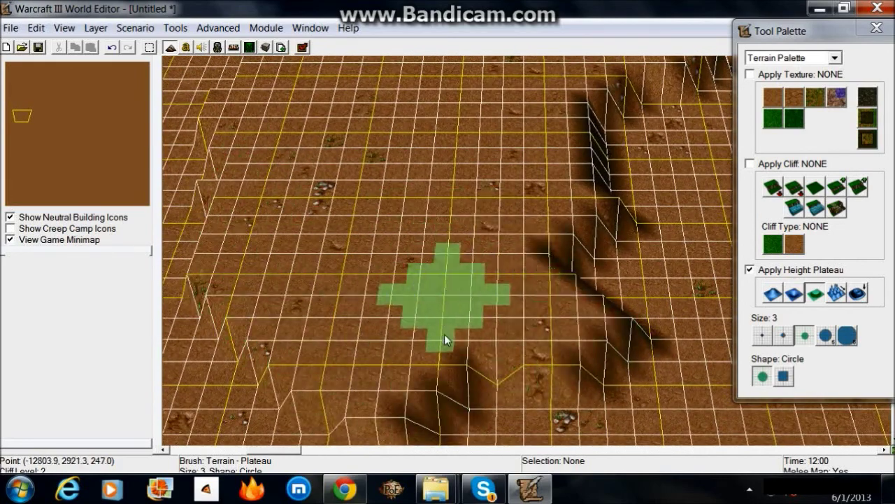
Step: Pan north and east along the ridge toward the right-hand cliffs
right_click_drag(294, 340, 399, 348)
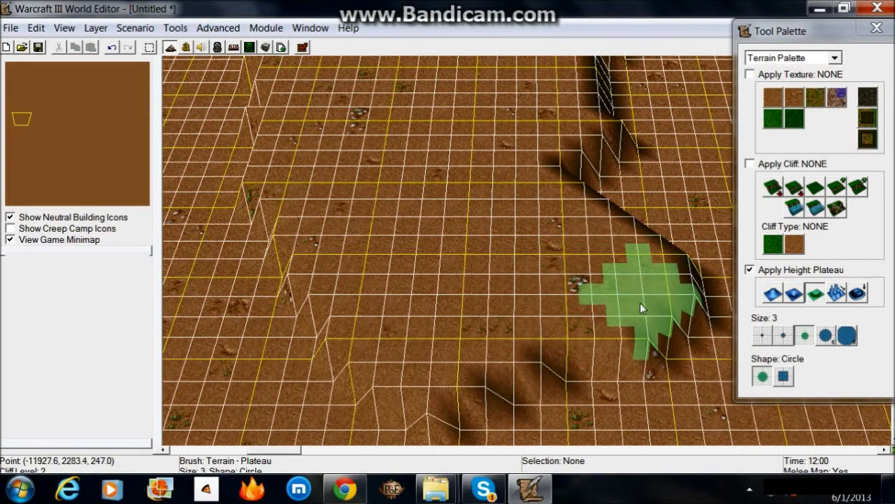
mouse_move(640, 302)
right_mouse_down()
mouse_move(401, 306)
mouse_move(576, 230)
right_mouse_up()
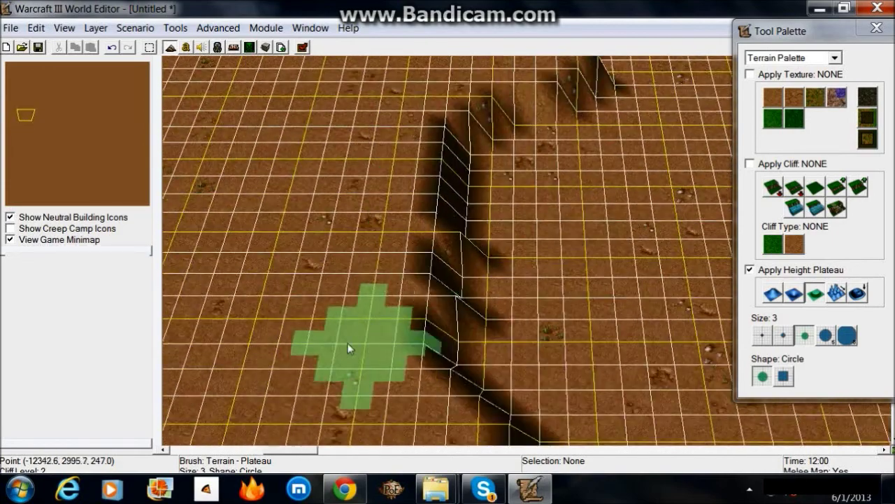
key("Up")
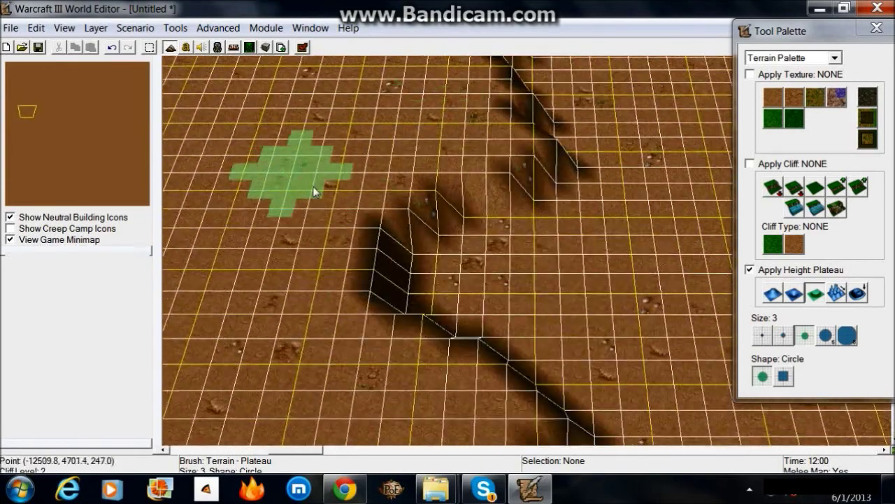
key("Up")
key("Up")
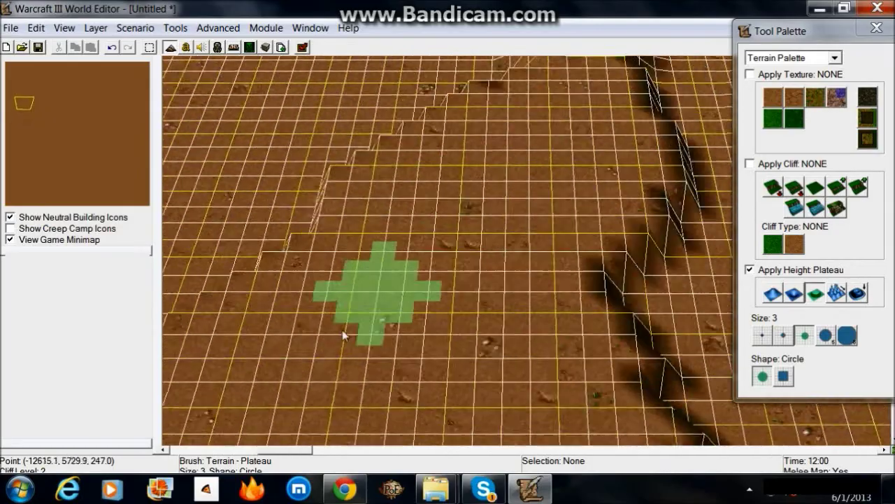
key("Right")
key("Left")
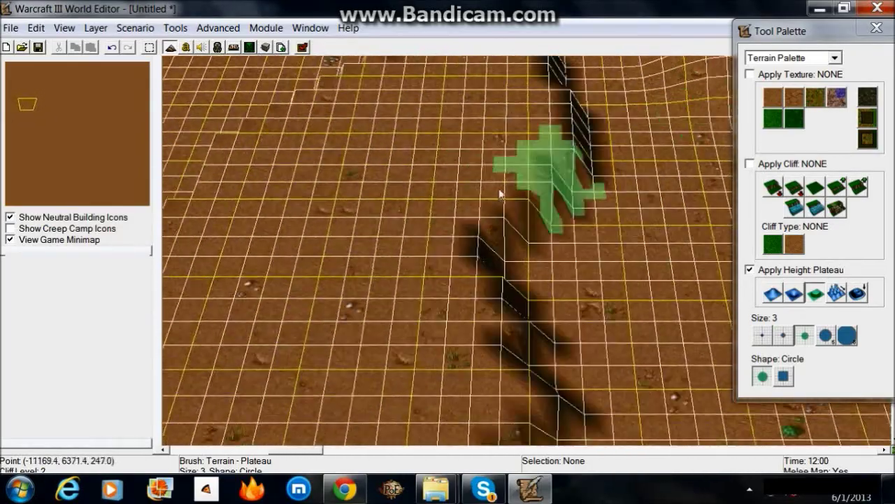
key("Right")
key("Up")
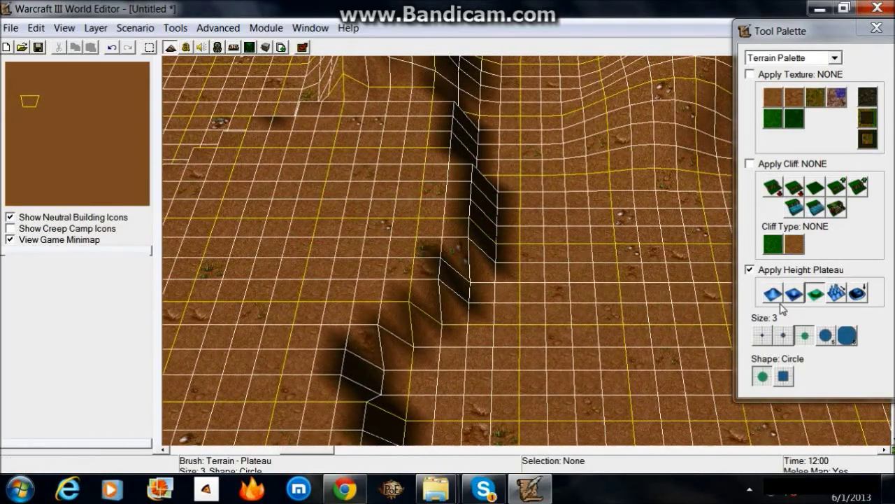
left_click(859, 294)
Step: Smooth the ridge's sharp cliff faces into gentler slopes
key("Up")
key("Right")
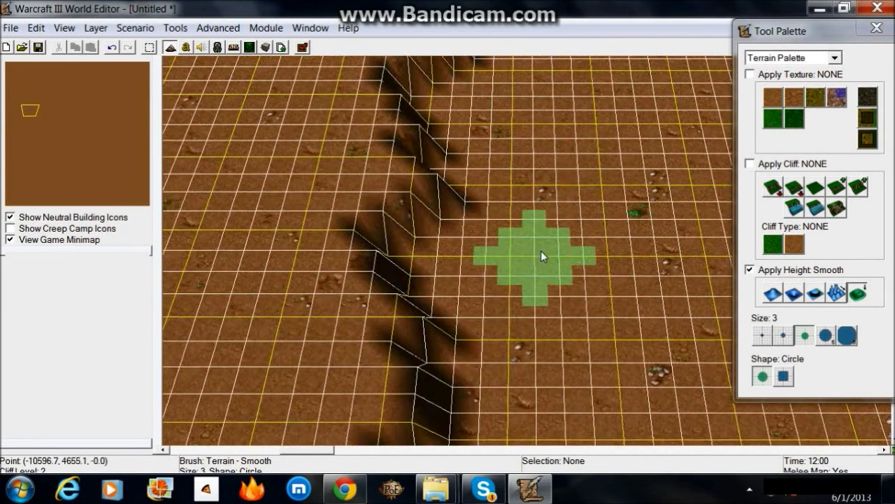
mouse_move(559, 209)
left_mouse_down()
mouse_move(428, 171)
mouse_move(419, 131)
mouse_move(453, 136)
mouse_move(468, 153)
mouse_move(423, 158)
mouse_move(450, 198)
mouse_move(464, 109)
mouse_move(411, 314)
mouse_move(444, 248)
mouse_move(439, 275)
left_mouse_up()
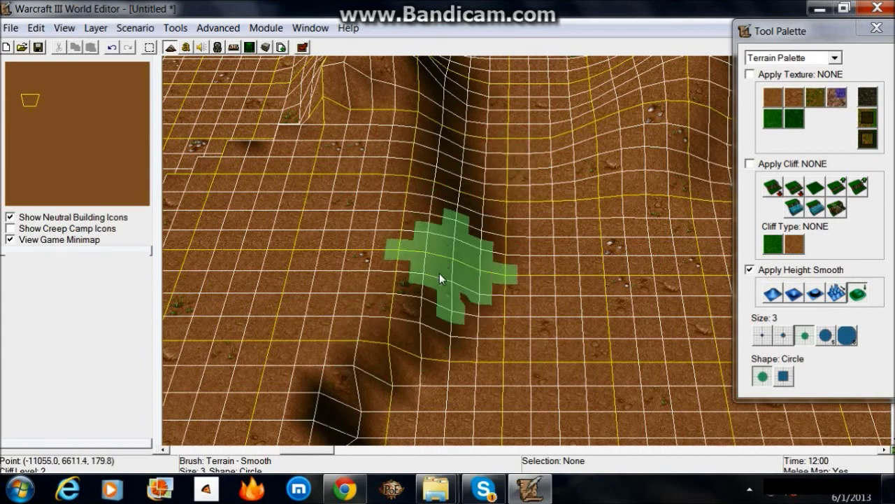
key("Down")
key("Up")
mouse_move(500, 293)
left_mouse_down()
mouse_move(477, 237)
mouse_move(356, 360)
mouse_move(455, 271)
mouse_move(453, 306)
mouse_move(390, 342)
mouse_move(425, 323)
left_mouse_up()
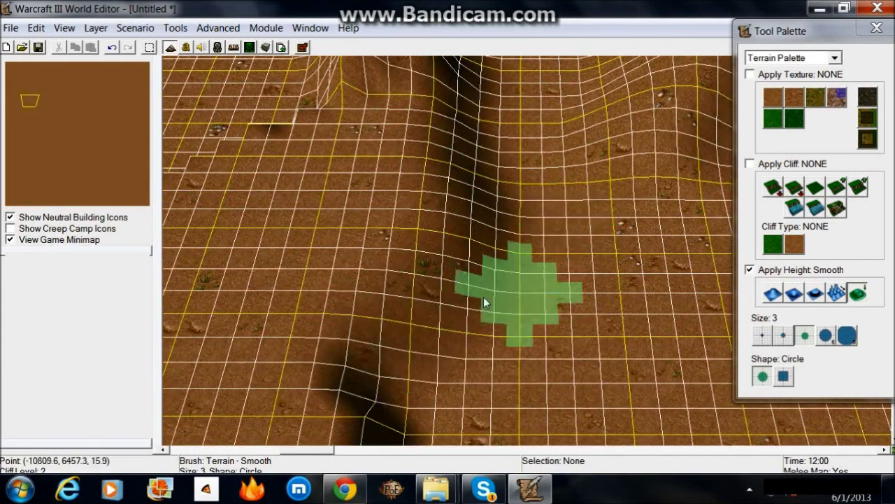
Step: Pan the view south, west, then north and east around the ridge
key("Down")
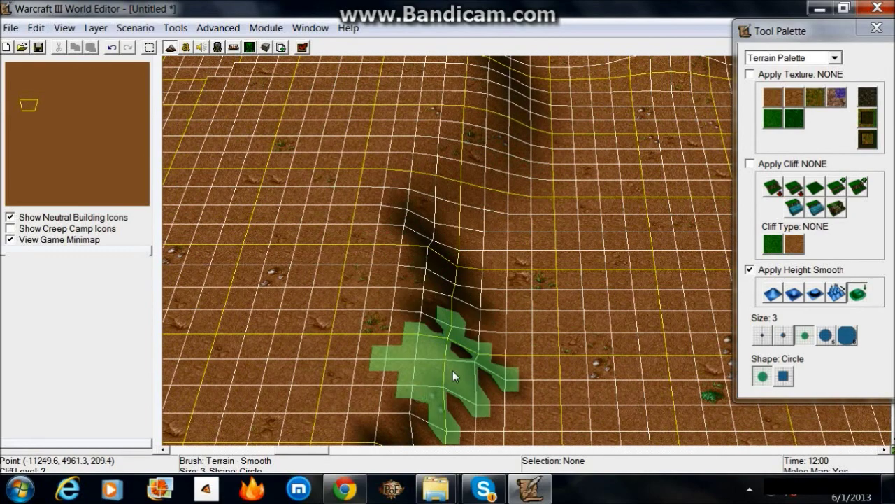
key("Down")
key("Down")
key("Down")
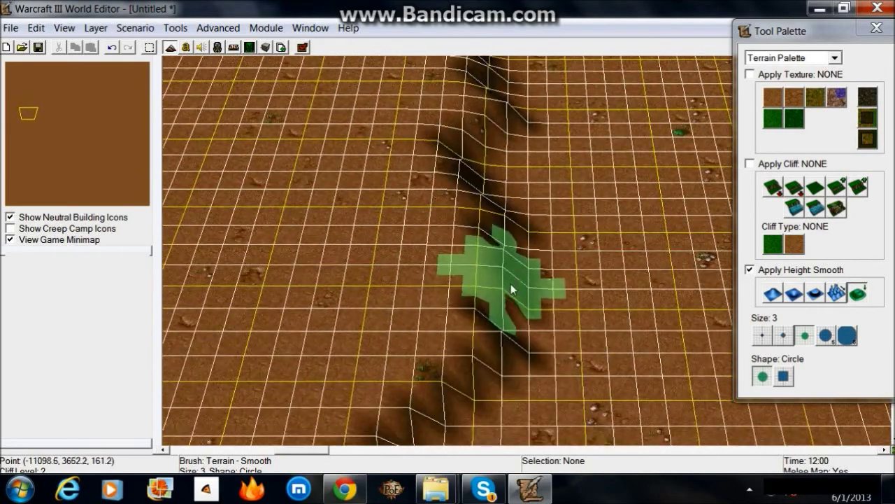
key("Down")
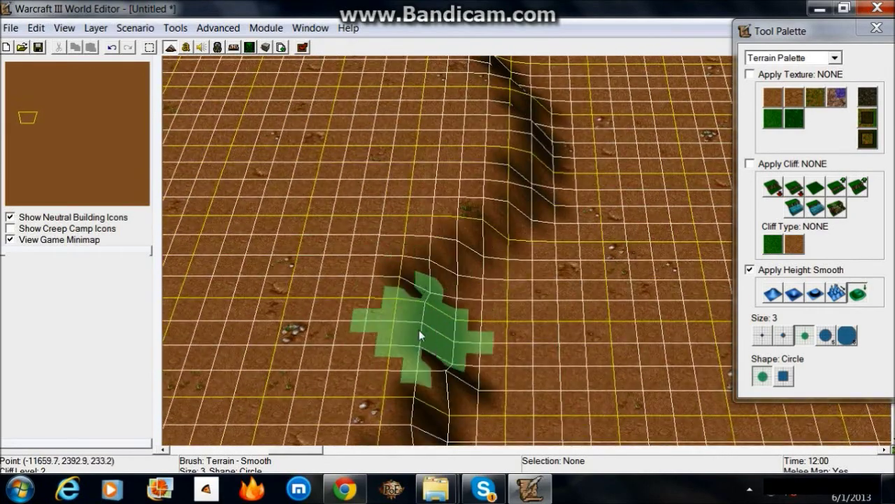
key("Down")
key("Left")
key("Up")
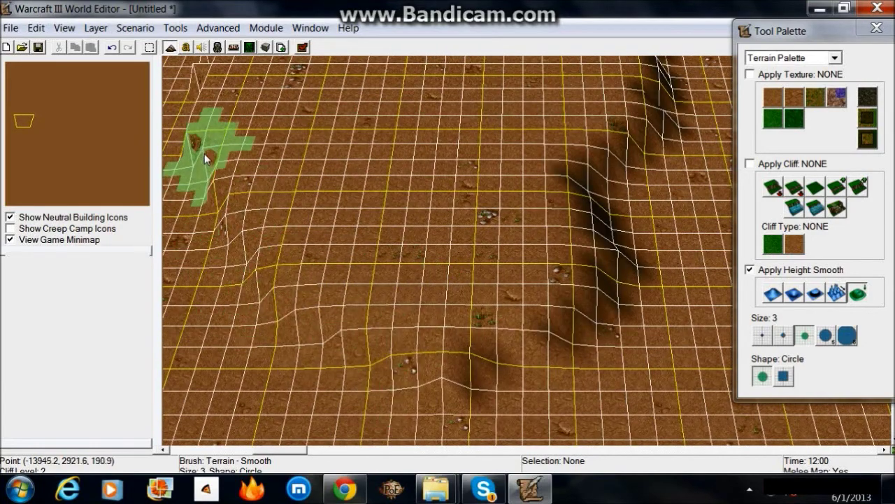
key("Up")
key("Left")
key("Up")
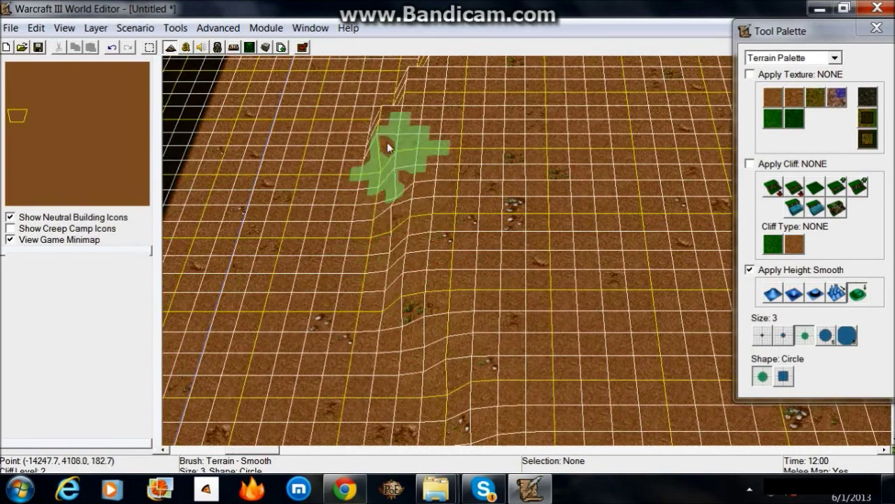
key("Up")
key("Up")
key("Right")
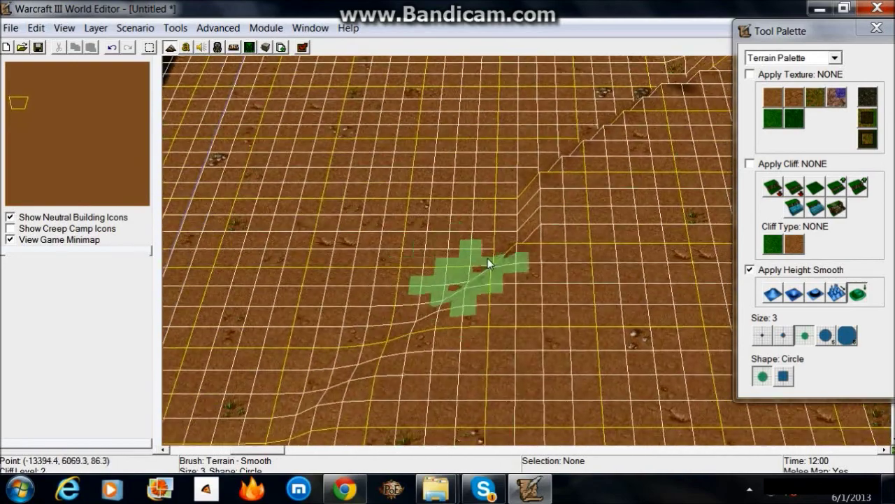
key("Right")
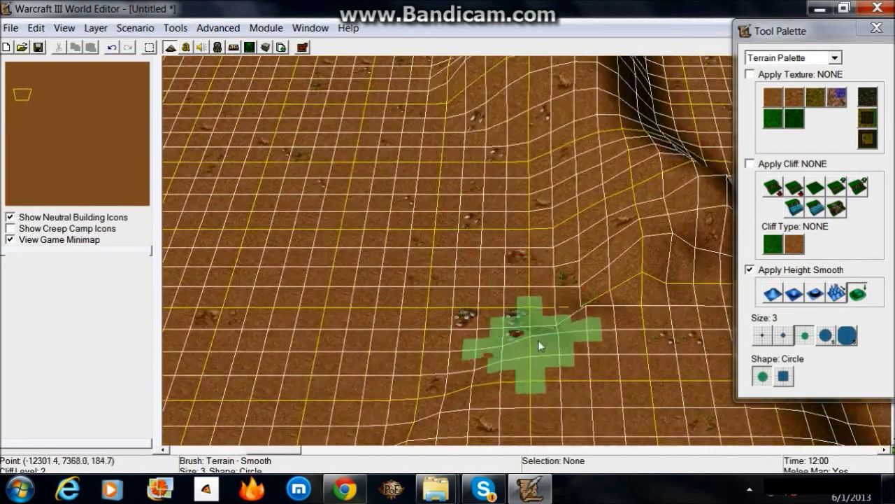
key("Down")
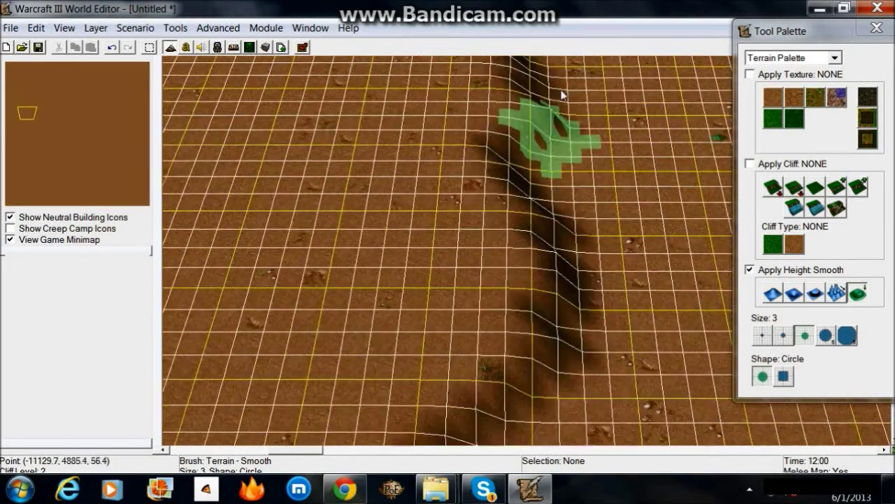
key("Down")
Step: Build a tall ridge and a hill on fresh terrain with a size 5 raise brush
left_click(773, 293)
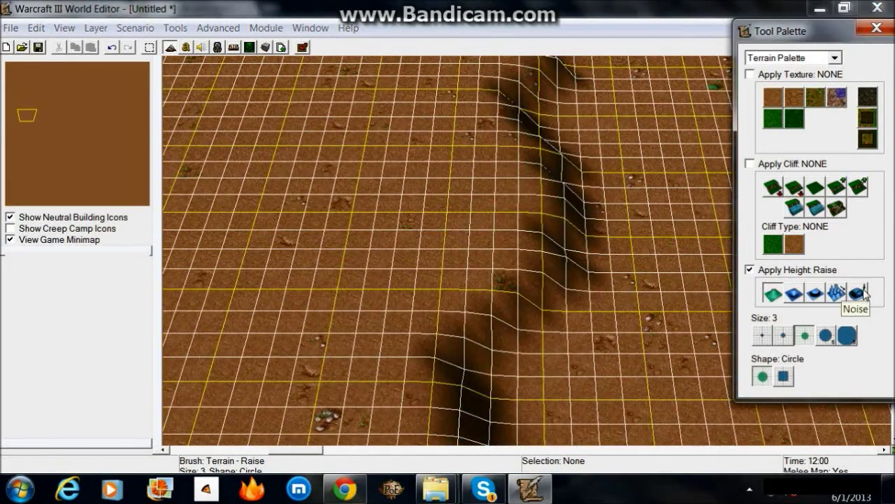
left_click(858, 293)
key("Down")
left_click(772, 293)
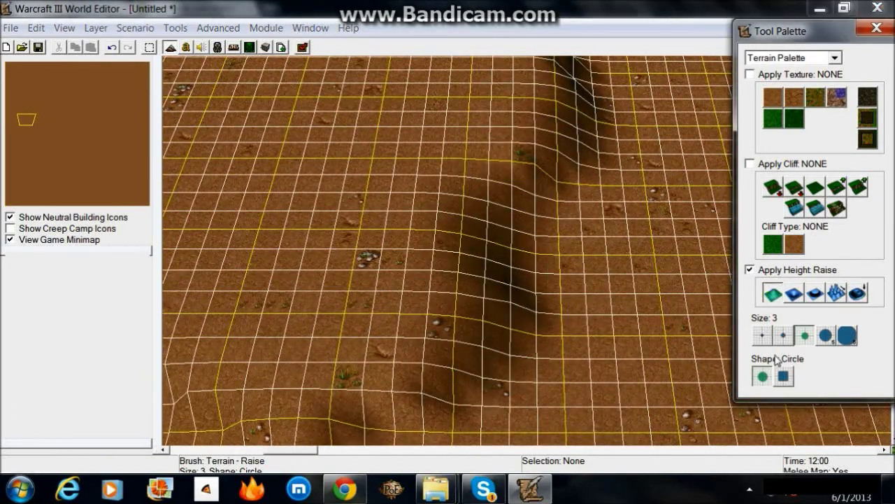
left_click(826, 336)
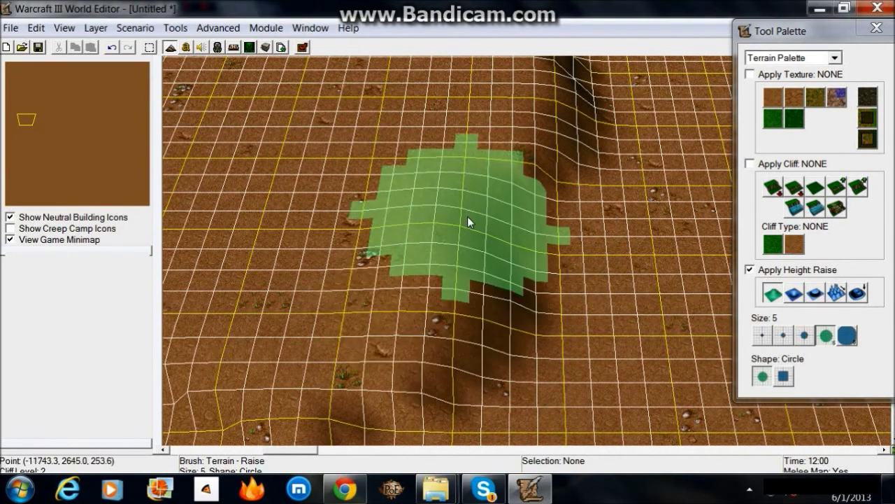
key("Down")
key("Up")
key("Up")
key("Up")
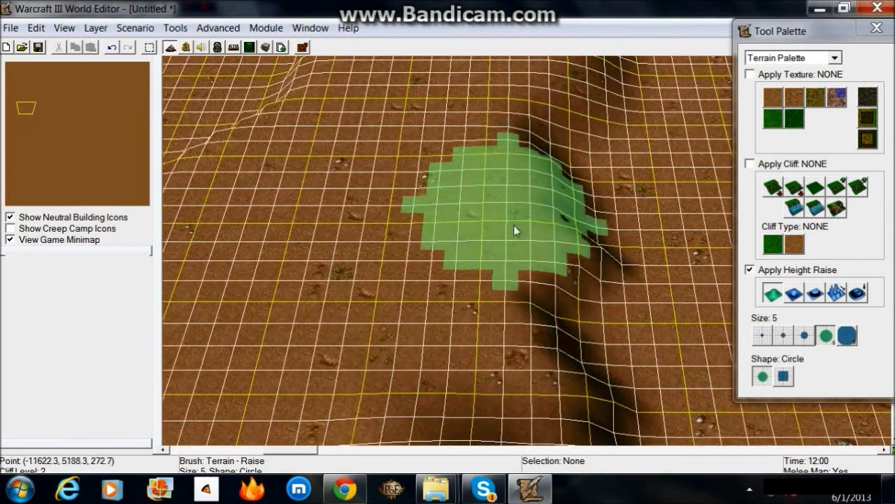
mouse_move(514, 224)
left_mouse_down()
mouse_move(509, 200)
mouse_move(513, 207)
mouse_move(453, 238)
mouse_move(422, 366)
mouse_move(465, 391)
mouse_move(535, 201)
mouse_move(466, 308)
mouse_move(464, 290)
mouse_move(454, 358)
mouse_move(575, 211)
mouse_move(543, 279)
mouse_move(468, 280)
mouse_move(429, 334)
mouse_move(476, 184)
mouse_move(455, 259)
mouse_move(460, 253)
mouse_move(468, 299)
mouse_move(496, 218)
mouse_move(505, 291)
mouse_move(584, 263)
mouse_move(476, 258)
mouse_move(495, 215)
mouse_move(447, 276)
mouse_move(562, 189)
mouse_move(546, 266)
mouse_move(613, 290)
mouse_move(579, 226)
mouse_move(550, 254)
mouse_move(519, 202)
mouse_move(619, 190)
mouse_move(644, 221)
mouse_move(666, 228)
mouse_move(442, 268)
mouse_move(645, 235)
mouse_move(620, 269)
mouse_move(566, 244)
mouse_move(353, 233)
mouse_move(587, 224)
mouse_move(587, 254)
mouse_move(610, 245)
mouse_move(320, 304)
mouse_move(629, 260)
mouse_move(399, 221)
mouse_move(292, 230)
mouse_move(345, 264)
mouse_move(575, 272)
mouse_move(656, 294)
mouse_move(561, 261)
mouse_move(638, 240)
mouse_move(618, 260)
mouse_move(529, 289)
mouse_move(634, 255)
mouse_move(603, 287)
mouse_move(578, 230)
mouse_move(538, 261)
mouse_move(647, 338)
mouse_move(361, 153)
mouse_move(242, 143)
mouse_move(486, 177)
mouse_move(515, 316)
mouse_move(210, 208)
mouse_move(351, 195)
left_mouse_up()
key("Down")
key("Down")
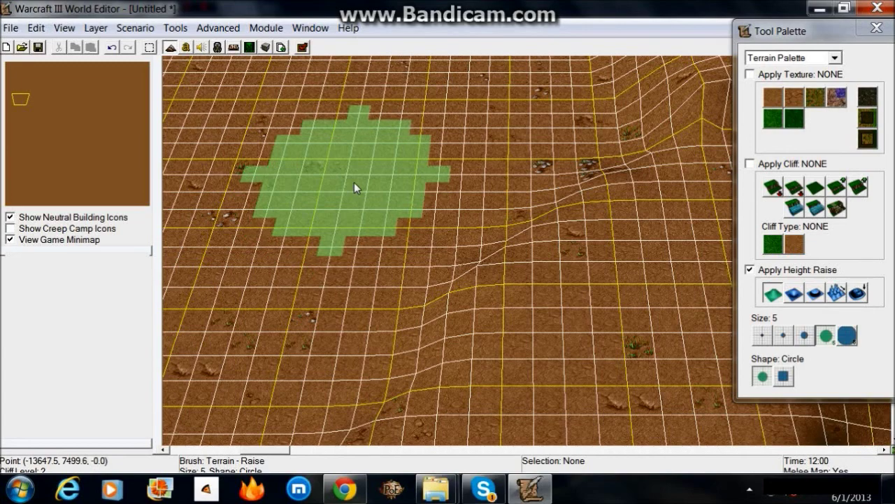
mouse_move(354, 182)
left_mouse_down()
mouse_move(524, 196)
mouse_move(349, 204)
mouse_move(357, 220)
mouse_move(450, 206)
mouse_move(386, 236)
mouse_move(404, 141)
mouse_move(437, 79)
mouse_move(409, 171)
mouse_move(676, 288)
mouse_move(554, 147)
left_mouse_up()
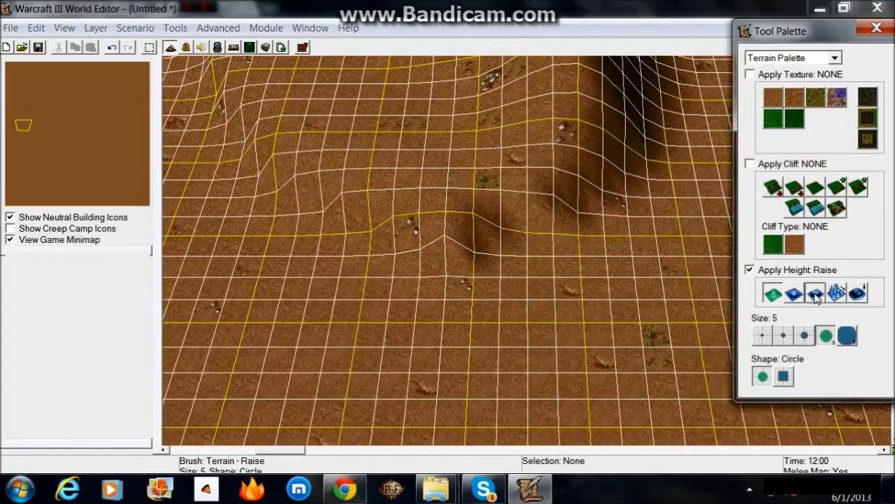
Step: Level a stepped plateau patch, then build a large ridge beside it with the Raise brush
left_click(816, 293)
mouse_move(296, 231)
left_mouse_down()
mouse_move(572, 280)
mouse_move(540, 252)
mouse_move(343, 194)
mouse_move(697, 219)
left_mouse_up()
left_click(773, 293)
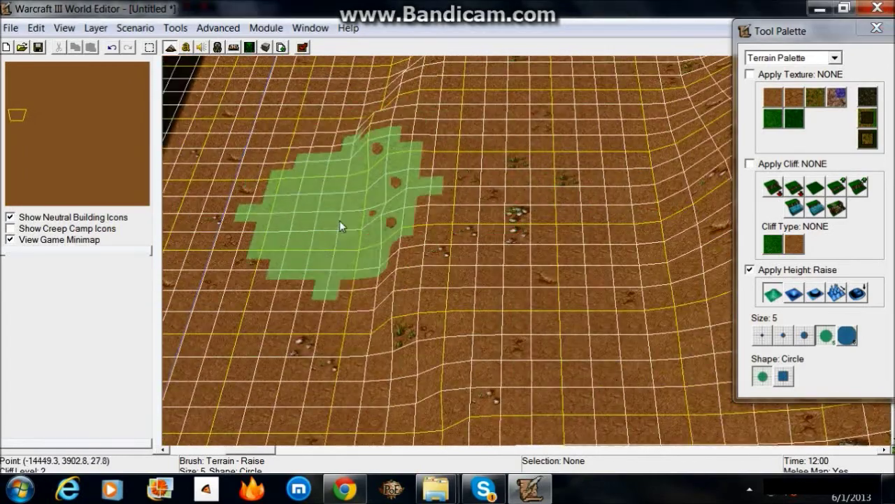
mouse_move(325, 199)
left_mouse_down()
mouse_move(364, 328)
mouse_move(221, 316)
mouse_move(359, 235)
mouse_move(221, 292)
mouse_move(280, 281)
mouse_move(413, 199)
mouse_move(347, 312)
mouse_move(451, 245)
mouse_move(364, 313)
mouse_move(415, 176)
mouse_move(339, 352)
mouse_move(281, 299)
mouse_move(233, 340)
mouse_move(228, 326)
mouse_move(207, 368)
mouse_move(344, 268)
mouse_move(419, 259)
mouse_move(311, 219)
mouse_move(425, 187)
mouse_move(505, 181)
mouse_move(212, 224)
mouse_move(324, 198)
mouse_move(331, 232)
mouse_move(275, 198)
mouse_move(414, 173)
mouse_move(354, 175)
mouse_move(454, 288)
mouse_move(517, 278)
mouse_move(227, 267)
mouse_move(222, 249)
mouse_move(277, 262)
mouse_move(228, 253)
mouse_move(380, 243)
mouse_move(299, 259)
mouse_move(490, 231)
mouse_move(546, 240)
mouse_move(320, 199)
mouse_move(242, 140)
mouse_move(420, 242)
mouse_move(399, 232)
mouse_move(275, 364)
mouse_move(361, 163)
mouse_move(349, 139)
mouse_move(369, 169)
mouse_move(432, 203)
mouse_move(490, 261)
mouse_move(426, 211)
mouse_move(541, 297)
mouse_move(523, 202)
mouse_move(455, 112)
mouse_move(354, 217)
mouse_move(483, 131)
mouse_move(470, 304)
mouse_move(419, 192)
mouse_move(557, 188)
mouse_move(510, 207)
mouse_move(419, 201)
mouse_move(467, 266)
mouse_move(460, 262)
mouse_move(469, 243)
mouse_move(499, 229)
mouse_move(285, 361)
mouse_move(277, 318)
mouse_move(243, 281)
mouse_move(235, 312)
mouse_move(261, 301)
mouse_move(234, 303)
mouse_move(226, 274)
mouse_move(259, 264)
mouse_move(226, 307)
mouse_move(353, 184)
mouse_move(423, 414)
mouse_move(399, 231)
mouse_move(329, 164)
mouse_move(471, 350)
mouse_move(385, 326)
mouse_move(683, 324)
mouse_move(362, 331)
mouse_move(302, 136)
mouse_move(603, 321)
mouse_move(502, 298)
mouse_move(362, 319)
mouse_move(484, 408)
mouse_move(451, 322)
left_mouse_up()
left_click(858, 292)
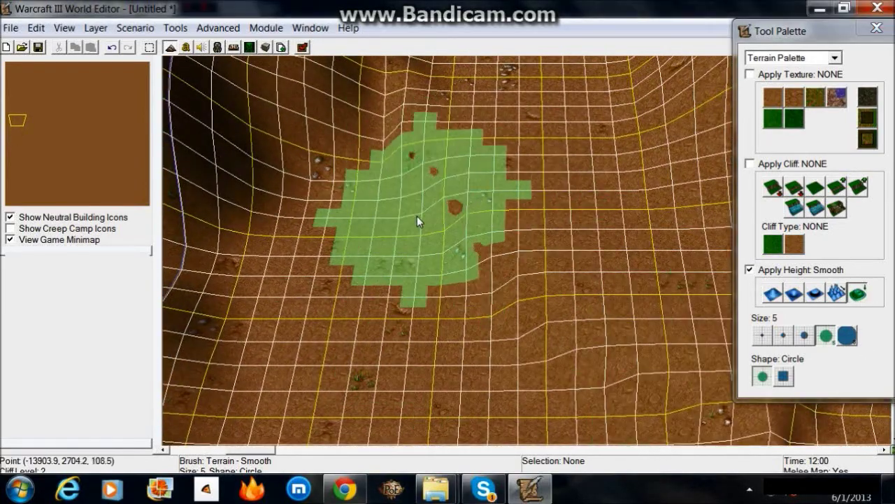
Step: Smooth the terrain, flatten a new plateau step, and bulge the ground upward beside it
mouse_move(435, 186)
left_mouse_down()
mouse_move(525, 270)
mouse_move(336, 340)
left_mouse_up()
left_click(816, 292)
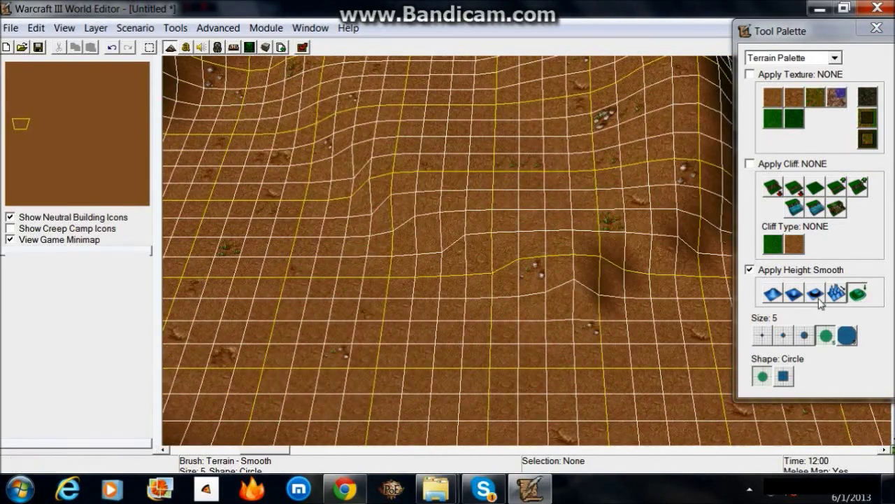
mouse_move(331, 287)
left_mouse_down()
mouse_move(547, 280)
mouse_move(486, 163)
mouse_move(476, 224)
mouse_move(558, 259)
mouse_move(583, 258)
mouse_move(562, 257)
mouse_move(552, 275)
mouse_move(559, 259)
mouse_move(571, 295)
mouse_move(547, 322)
mouse_move(560, 286)
left_mouse_up()
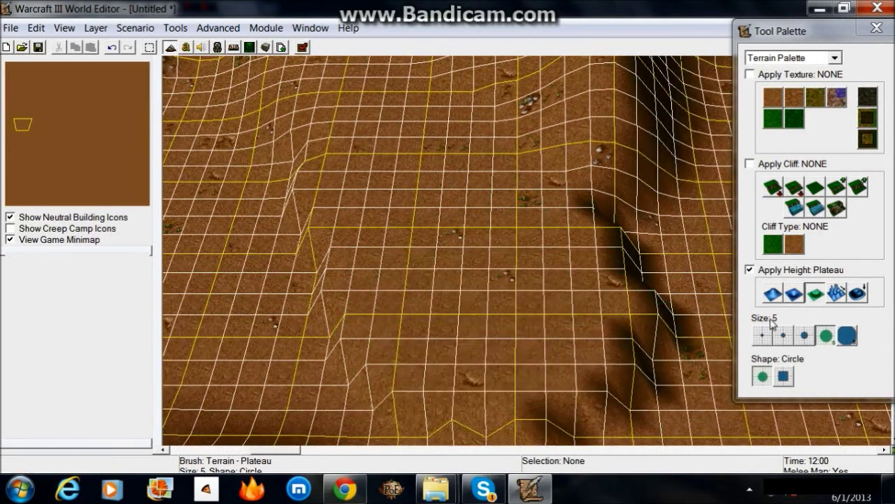
left_click(772, 293)
mouse_move(500, 290)
left_mouse_down()
mouse_move(684, 285)
mouse_move(459, 290)
mouse_move(545, 277)
mouse_move(573, 289)
mouse_move(490, 332)
mouse_move(545, 287)
mouse_move(490, 208)
mouse_move(476, 288)
mouse_move(576, 294)
mouse_move(527, 330)
mouse_move(417, 333)
mouse_move(533, 365)
left_mouse_up()
left_click(815, 292)
Step: Level the ground into new cliff steps along the plateau's jagged edge
key("Up")
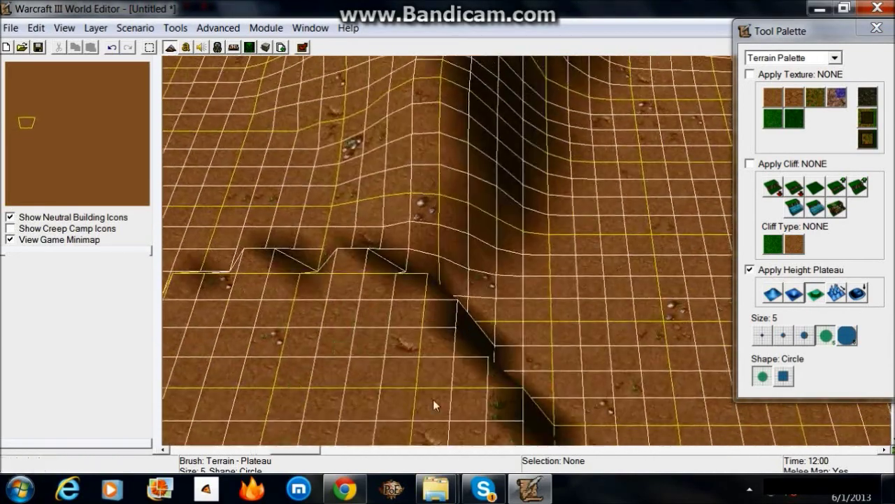
key("Down")
mouse_move(416, 384)
left_mouse_down()
mouse_move(416, 215)
mouse_move(463, 296)
mouse_move(382, 349)
mouse_move(435, 228)
mouse_move(399, 258)
mouse_move(384, 250)
mouse_move(523, 224)
mouse_move(612, 247)
mouse_move(578, 201)
mouse_move(476, 358)
mouse_move(537, 328)
mouse_move(525, 349)
mouse_move(476, 164)
mouse_move(532, 339)
mouse_move(580, 351)
mouse_move(681, 296)
mouse_move(673, 344)
mouse_move(650, 337)
mouse_move(682, 328)
mouse_move(614, 332)
mouse_move(448, 265)
mouse_move(510, 265)
mouse_move(375, 268)
mouse_move(407, 209)
mouse_move(350, 204)
mouse_move(377, 180)
mouse_move(437, 233)
mouse_move(411, 277)
mouse_move(475, 245)
mouse_move(358, 171)
mouse_move(408, 256)
mouse_move(419, 189)
mouse_move(420, 225)
mouse_move(340, 150)
mouse_move(295, 172)
mouse_move(327, 145)
mouse_move(405, 194)
mouse_move(385, 197)
mouse_move(422, 212)
mouse_move(555, 242)
mouse_move(545, 259)
mouse_move(720, 413)
mouse_move(574, 284)
mouse_move(413, 281)
left_mouse_up()
key("Up")
key("Right")
key("Down")
key("Down")
key("Down")
key("Up")
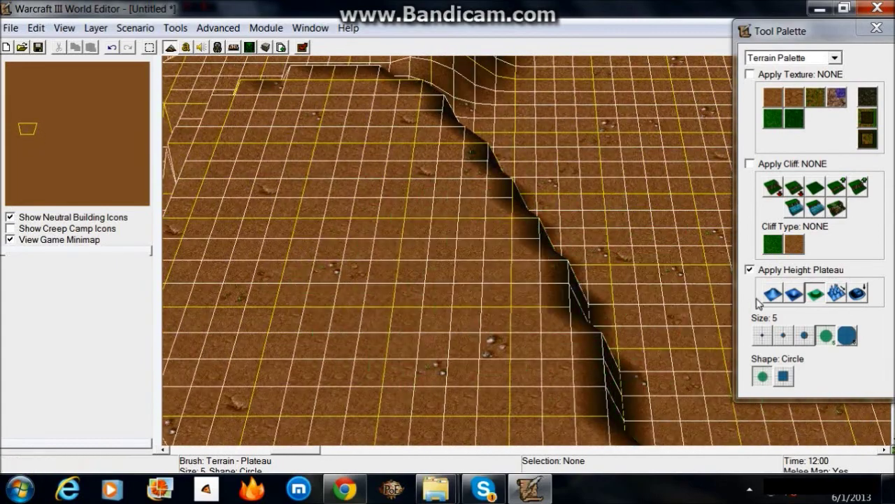
Step: Level the cliff line into a flat edge with a size-1 Plateau brush
left_click(764, 337)
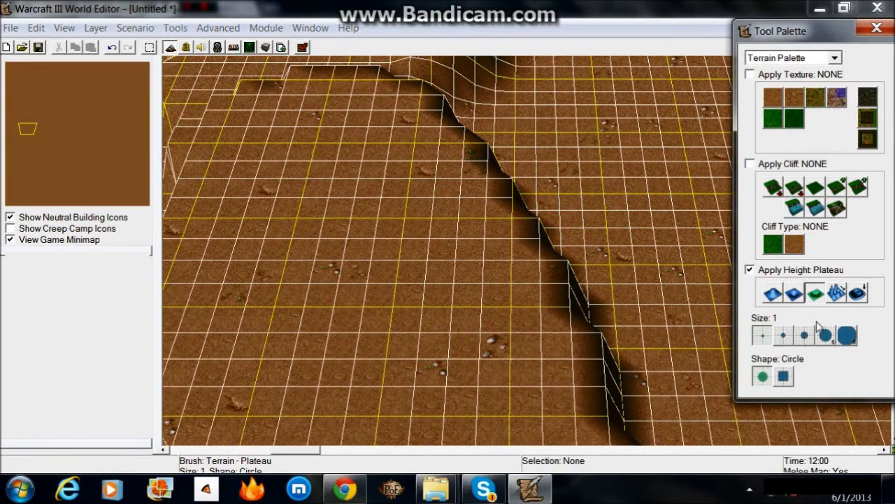
left_click(772, 294)
left_click(815, 294)
mouse_move(630, 230)
left_mouse_down()
mouse_move(605, 296)
mouse_move(606, 329)
mouse_move(517, 176)
left_mouse_up()
Step: Lift the ground into a hill with the Raise height brush
left_click(773, 294)
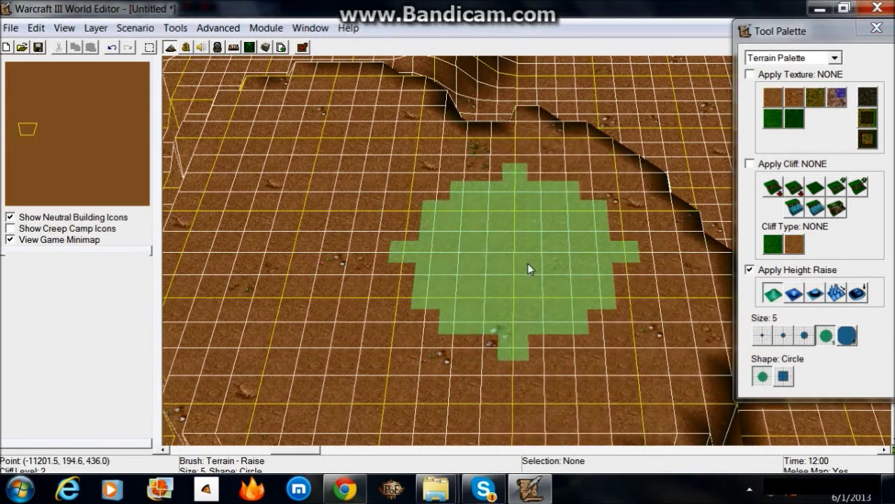
left_click(529, 262)
left_click_drag(529, 262, 530, 249)
Step: Flatten the hilltop with Plateau and sink a Deep Water pool with Grass Cliff edges
left_click(815, 294)
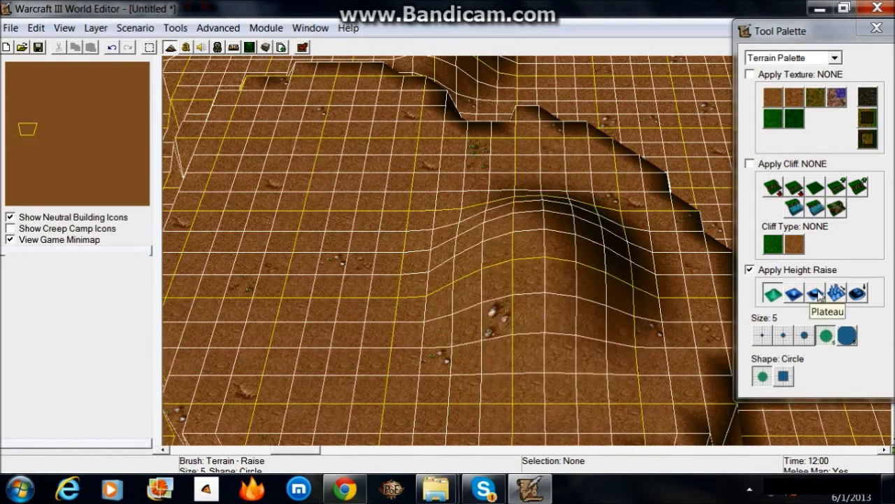
left_click(592, 246)
mouse_move(592, 246)
left_mouse_down()
mouse_move(551, 193)
mouse_move(577, 244)
mouse_move(543, 245)
mouse_move(481, 181)
mouse_move(538, 289)
mouse_move(600, 268)
mouse_move(488, 245)
left_mouse_up()
left_click(794, 208)
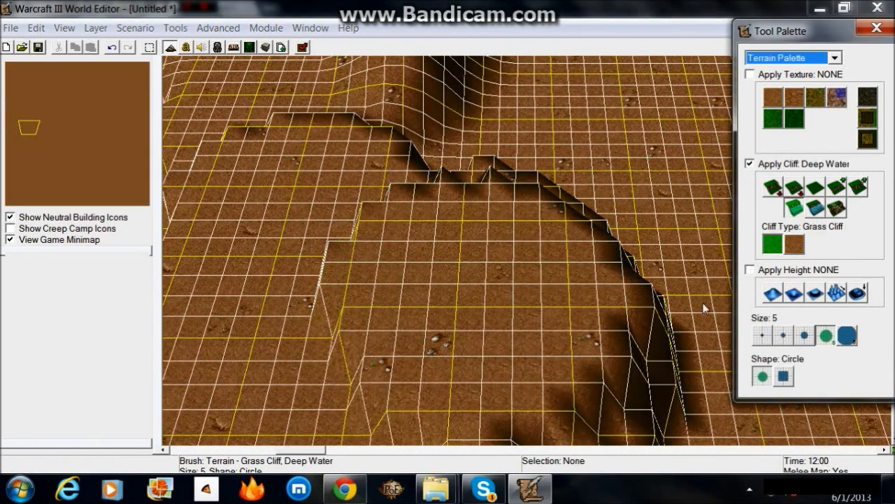
left_click(478, 286)
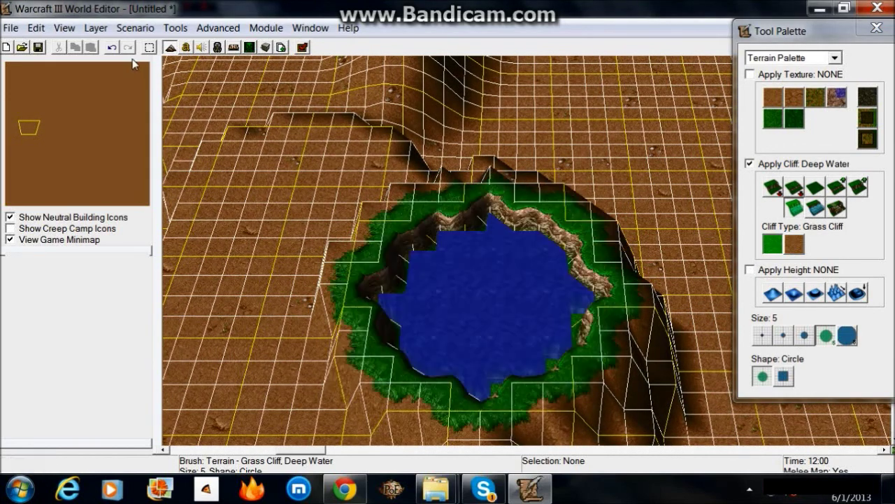
Step: Apply Cliff: Increase Two over the pool and surrounding ground to form a high plateau
left_click(204, 28)
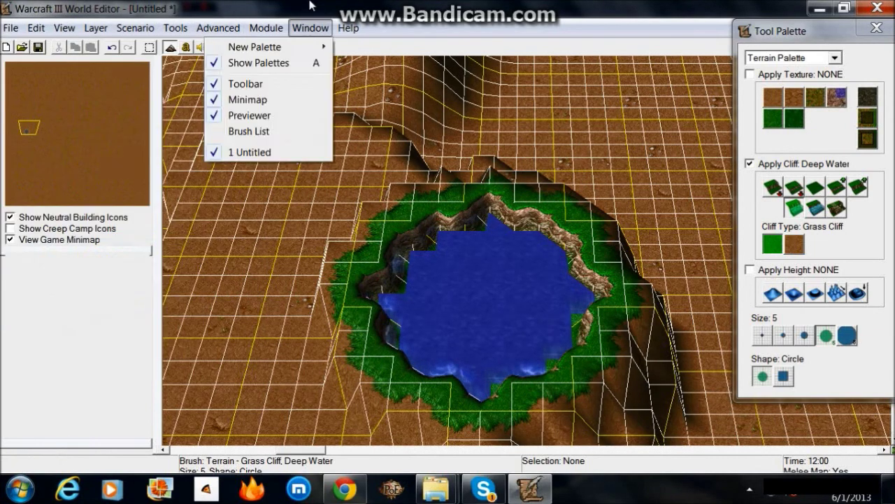
left_click(779, 297)
left_click(837, 187)
left_click(858, 187)
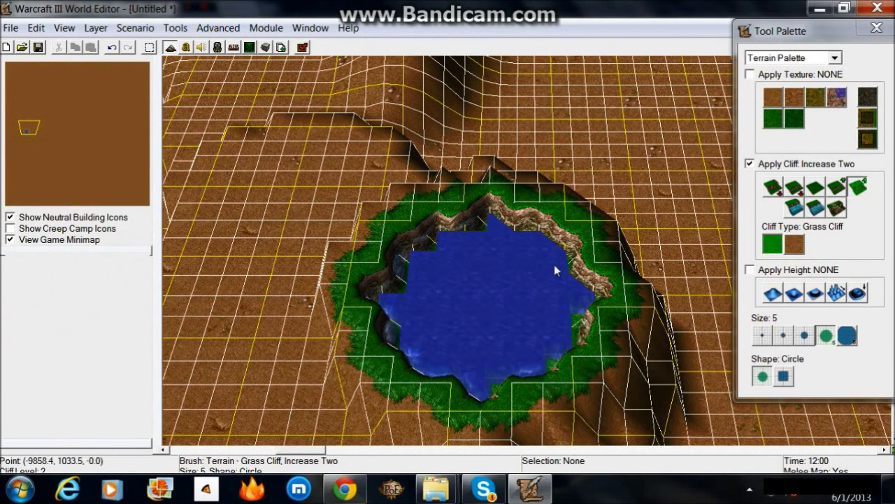
left_click(479, 309)
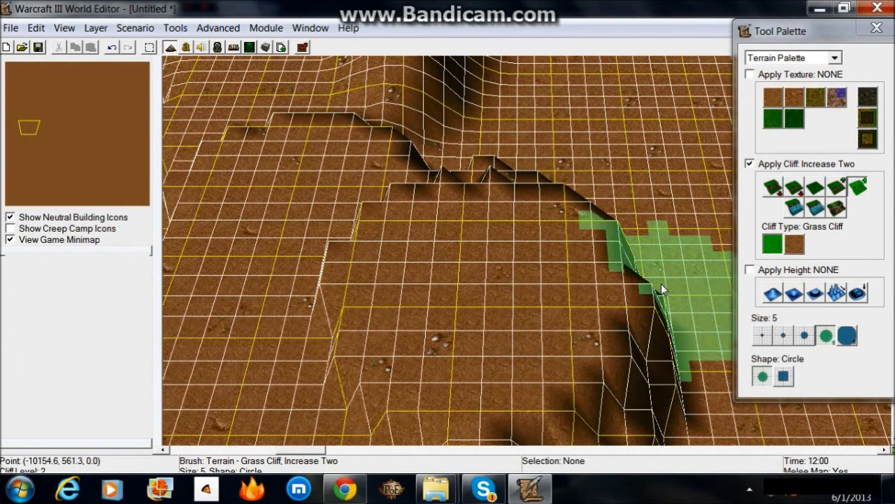
left_click(525, 208)
left_click(773, 294)
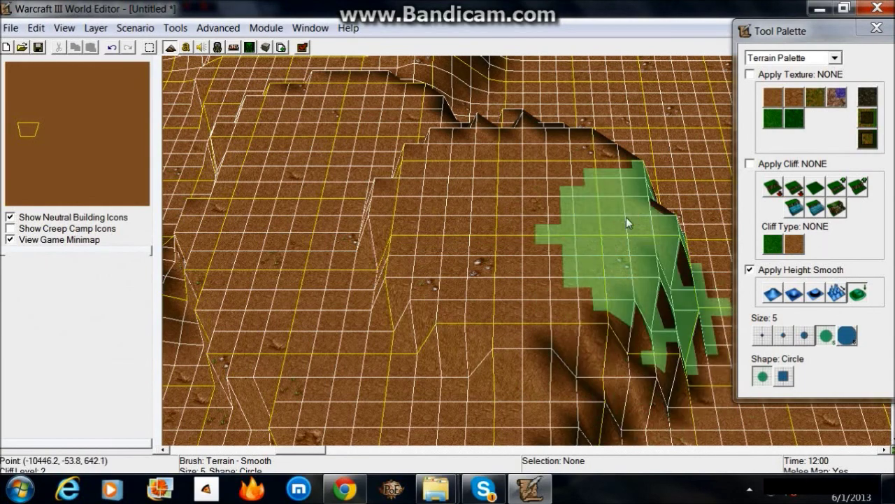
Step: Dig a water-filled dip into the hilltop with a size-2 Lower brush
key("Up")
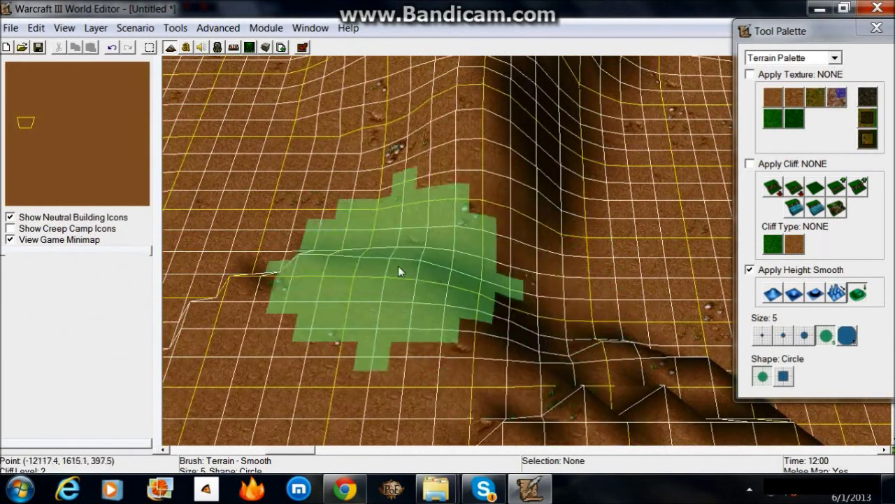
key("Down")
key("Left")
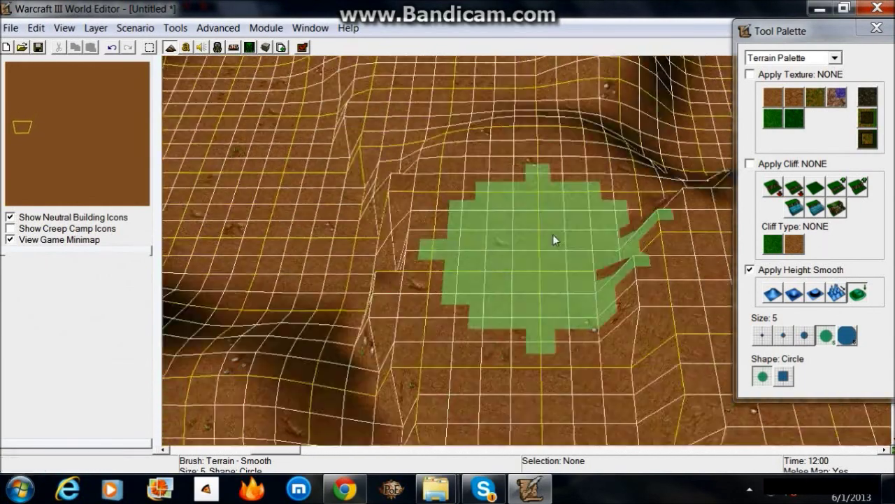
key("Right")
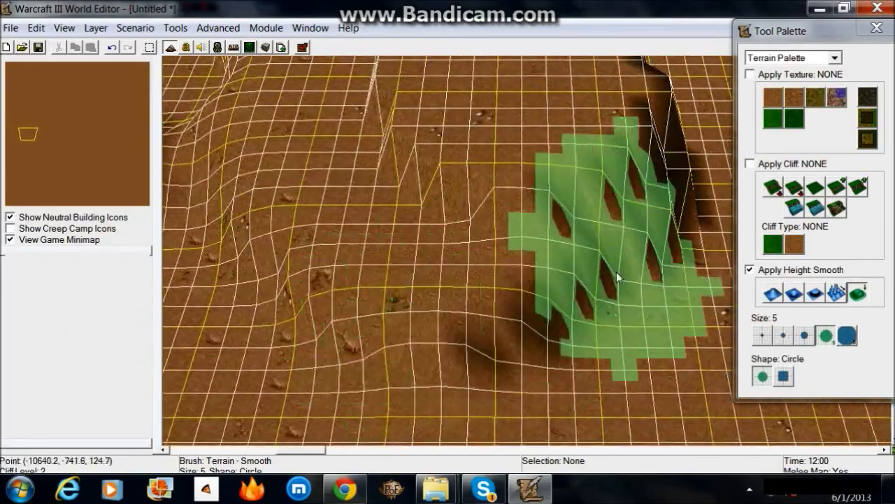
key("Left")
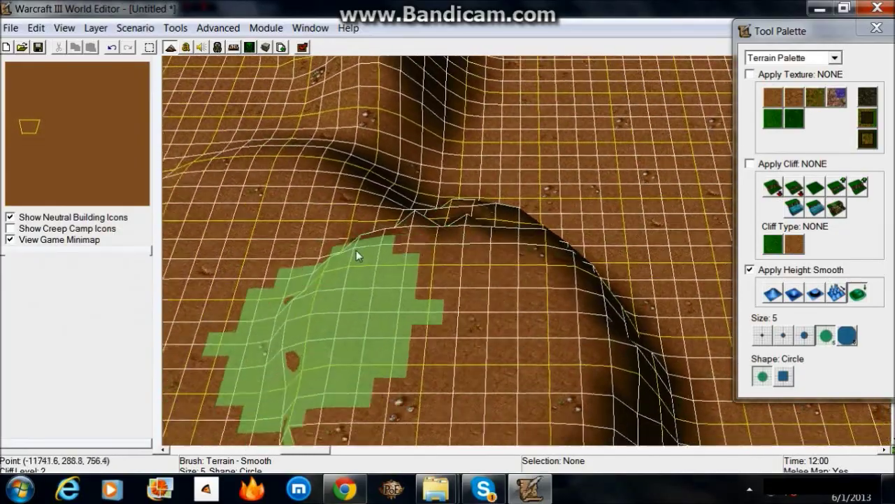
key("2")
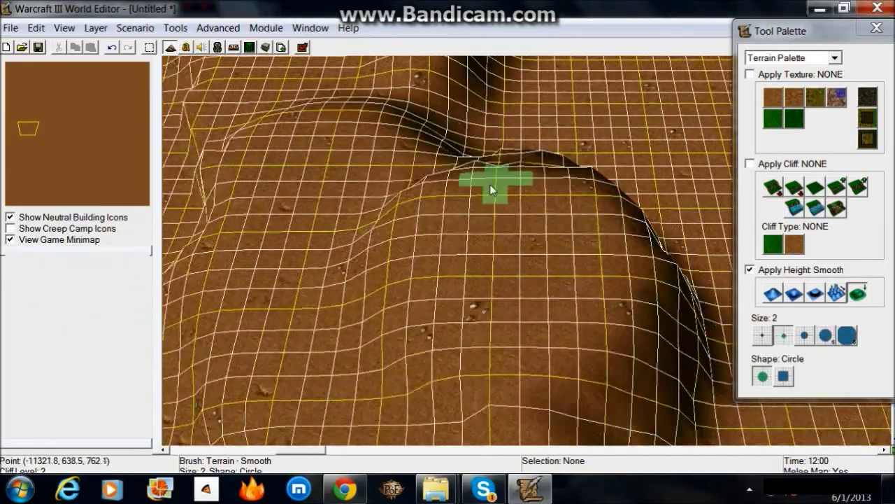
left_click(774, 294)
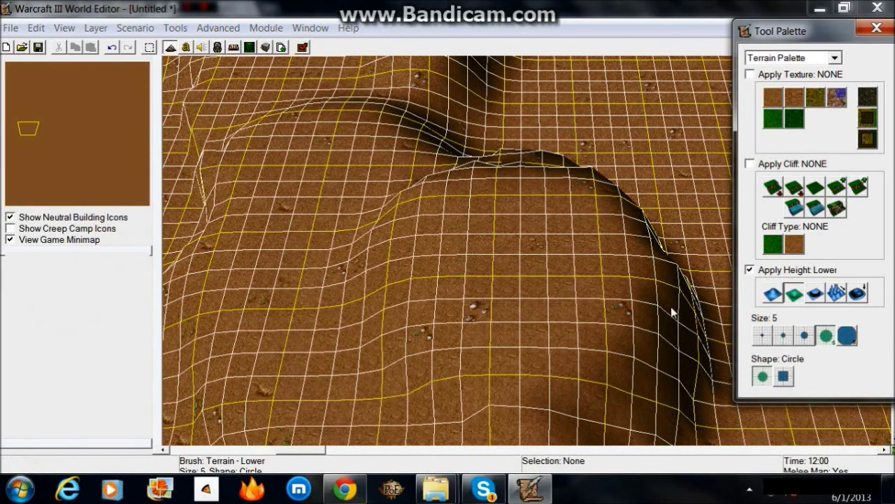
mouse_move(602, 266)
left_mouse_down()
mouse_move(569, 250)
mouse_move(445, 314)
left_mouse_up()
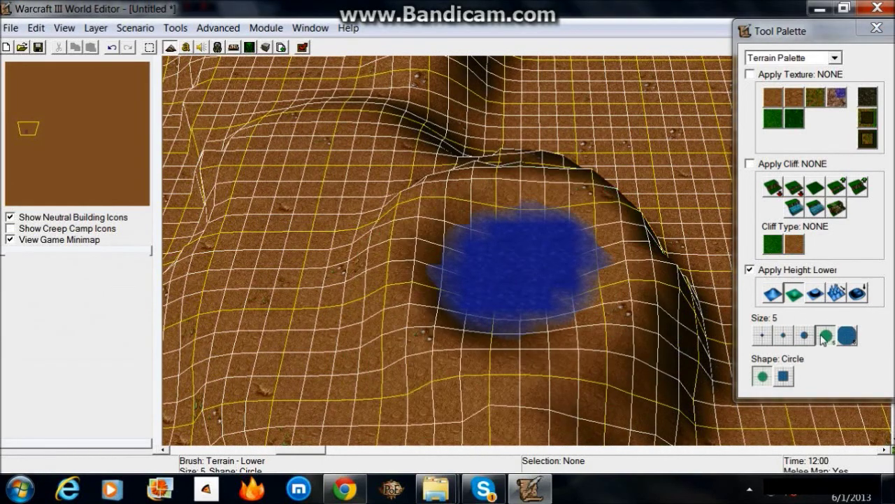
Step: Raise the terrain across the hill to build it up around the pool
left_click(773, 294)
mouse_move(564, 163)
left_mouse_down()
mouse_move(535, 187)
mouse_move(590, 165)
mouse_move(661, 217)
mouse_move(662, 263)
mouse_move(584, 378)
mouse_move(690, 280)
mouse_move(473, 187)
mouse_move(487, 174)
mouse_move(501, 182)
mouse_move(412, 297)
mouse_move(653, 386)
left_mouse_up()
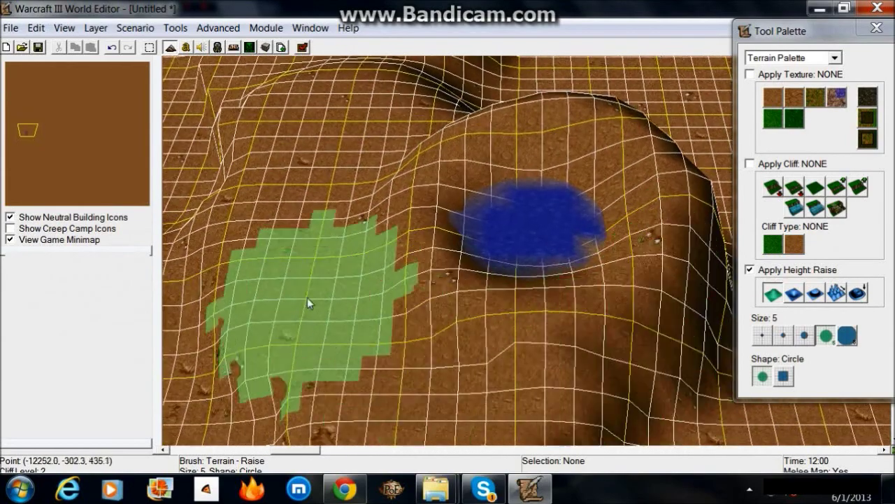
mouse_move(307, 297)
left_mouse_down()
mouse_move(456, 213)
mouse_move(699, 298)
mouse_move(470, 368)
mouse_move(475, 408)
mouse_move(460, 361)
mouse_move(601, 297)
mouse_move(620, 242)
left_mouse_up()
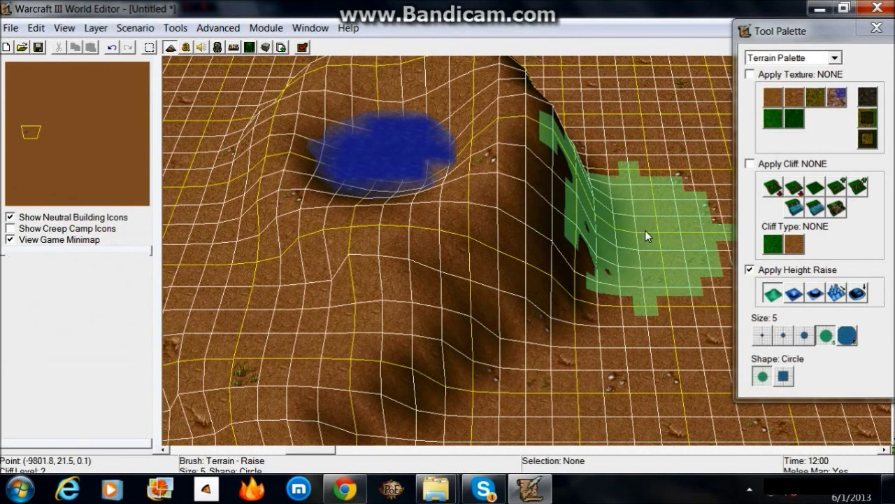
left_click(796, 295)
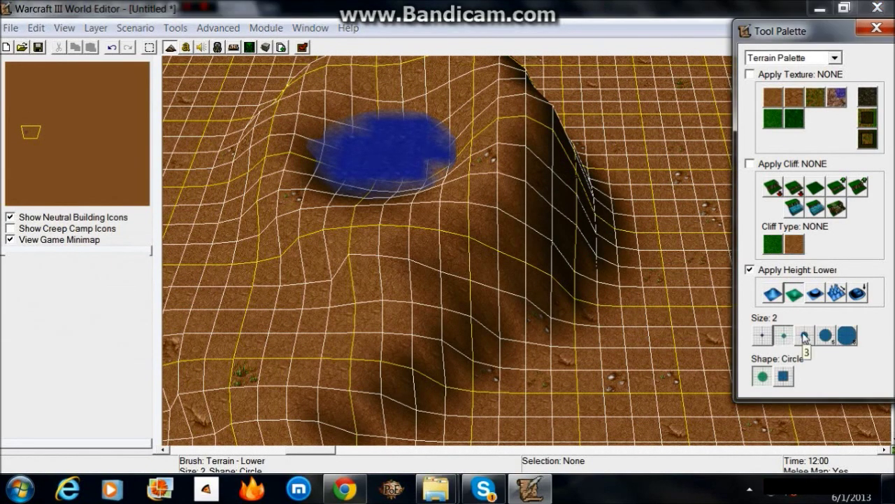
Step: Carve a dip beside the mountaintop pool with a size-3 Lower brush
left_click(803, 336)
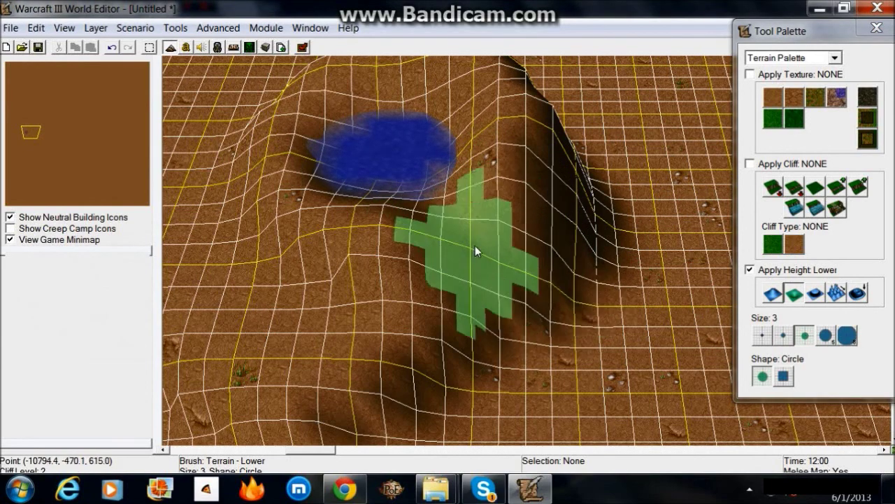
mouse_move(475, 245)
left_mouse_down()
mouse_move(546, 304)
mouse_move(440, 206)
mouse_move(508, 269)
mouse_move(551, 263)
mouse_move(473, 214)
left_mouse_up()
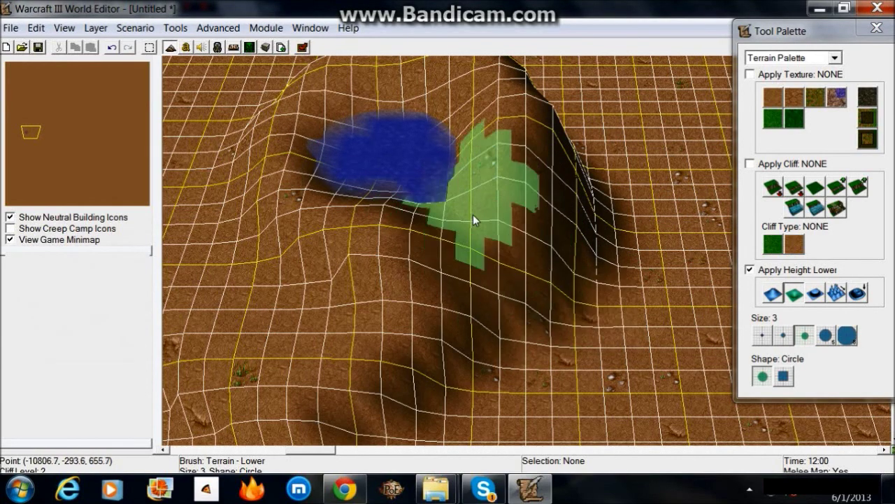
left_click(460, 202)
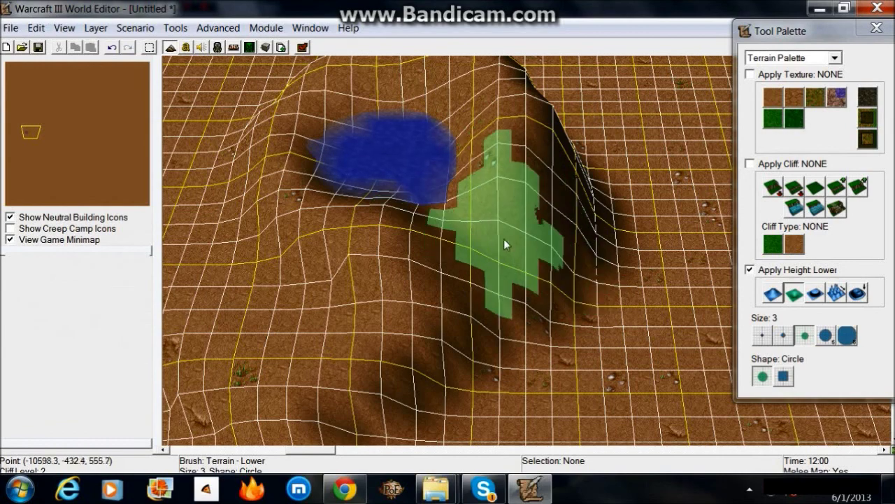
Step: Flatten the ground below the cliff edge with a size-2 Plateau brush
left_click(784, 335)
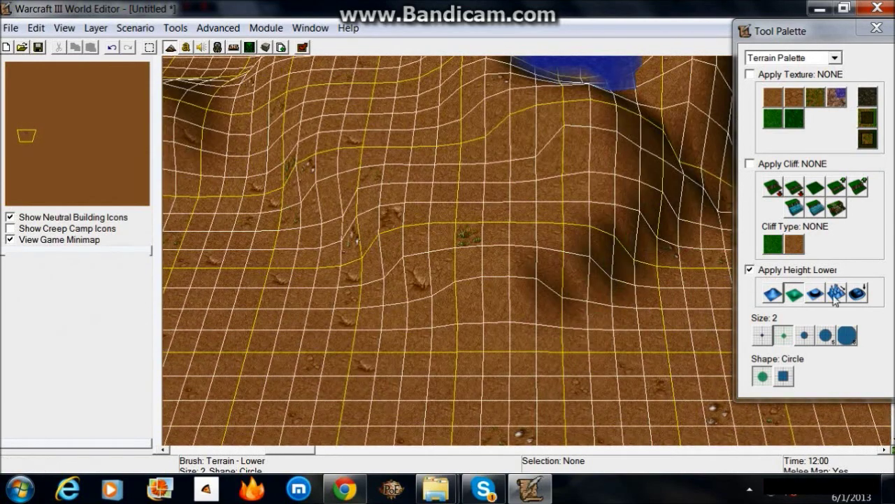
left_click(816, 293)
mouse_move(360, 245)
left_mouse_down()
mouse_move(474, 341)
mouse_move(366, 271)
mouse_move(526, 369)
mouse_move(449, 317)
mouse_move(352, 214)
mouse_move(355, 309)
mouse_move(505, 378)
mouse_move(391, 279)
mouse_move(531, 277)
mouse_move(642, 374)
mouse_move(514, 335)
mouse_move(589, 335)
mouse_move(462, 388)
mouse_move(352, 293)
mouse_move(325, 186)
mouse_move(392, 246)
mouse_move(462, 286)
mouse_move(338, 241)
mouse_move(462, 258)
mouse_move(435, 240)
mouse_move(450, 251)
mouse_move(401, 239)
mouse_move(297, 245)
mouse_move(636, 321)
mouse_move(632, 371)
mouse_move(530, 261)
left_mouse_up()
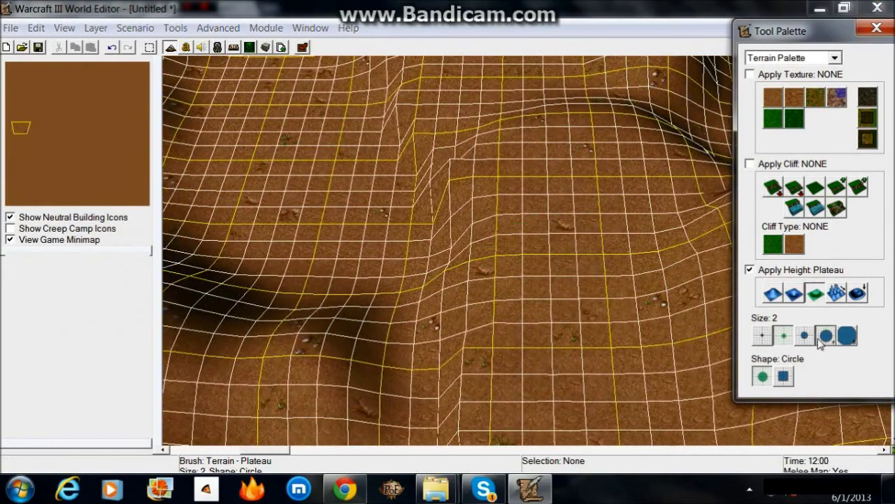
Step: Raise and build up a new hill with a size-5 Raise brush
left_click(826, 336)
left_click(773, 293)
mouse_move(394, 335)
left_mouse_down()
mouse_move(332, 344)
mouse_move(380, 311)
mouse_move(642, 274)
mouse_move(575, 319)
mouse_move(547, 389)
mouse_move(555, 279)
mouse_move(521, 244)
mouse_move(590, 216)
mouse_move(580, 343)
mouse_move(381, 315)
left_mouse_up()
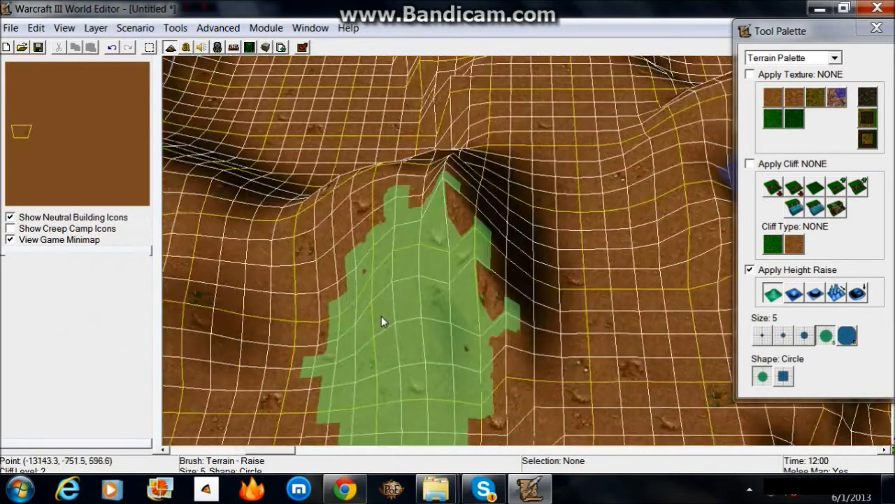
left_click(858, 293)
left_click(773, 293)
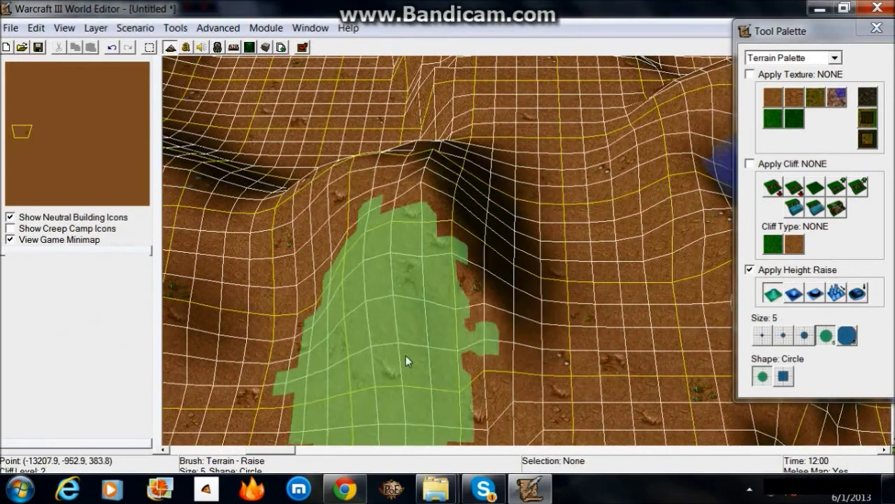
mouse_move(406, 362)
left_mouse_down()
mouse_move(315, 226)
mouse_move(284, 291)
mouse_move(301, 335)
mouse_move(293, 334)
mouse_move(347, 214)
mouse_move(283, 252)
mouse_move(433, 355)
mouse_move(343, 277)
mouse_move(496, 371)
mouse_move(301, 205)
mouse_move(255, 205)
mouse_move(408, 258)
mouse_move(388, 241)
mouse_move(551, 328)
mouse_move(596, 298)
mouse_move(455, 315)
mouse_move(565, 316)
mouse_move(616, 346)
mouse_move(571, 342)
mouse_move(583, 348)
mouse_move(574, 351)
mouse_move(401, 239)
mouse_move(467, 289)
left_mouse_up()
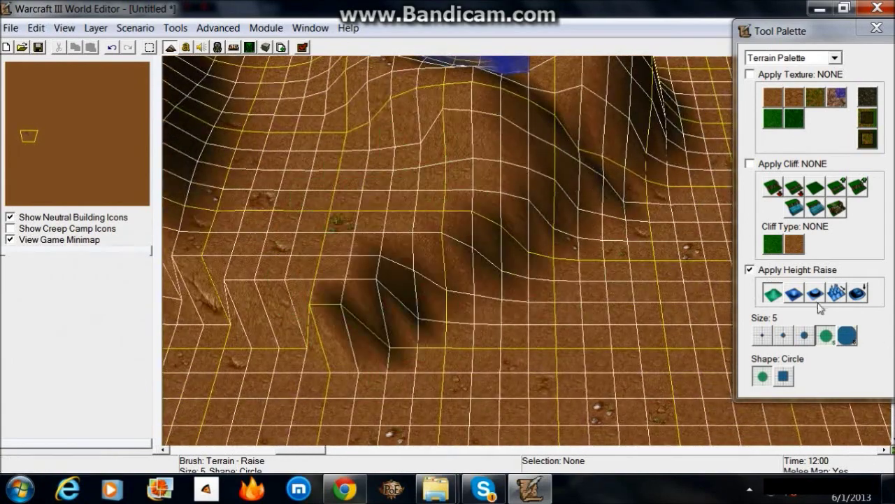
Step: Smooth the sharp ridge next to the hill with a size-3 Smooth brush
left_click(857, 294)
left_click(805, 336)
mouse_move(472, 256)
left_mouse_down()
mouse_move(480, 240)
mouse_move(474, 245)
mouse_move(636, 326)
mouse_move(519, 327)
mouse_move(433, 360)
mouse_move(596, 324)
mouse_move(544, 296)
mouse_move(620, 360)
left_mouse_up()
Step: Build a tall ridge near the water pool with the Raise height brush
key("Up")
key("Down")
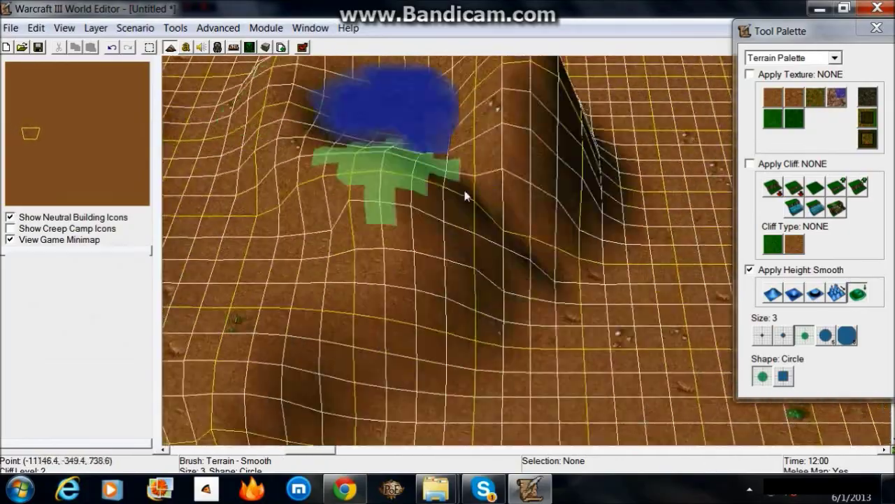
key("Up")
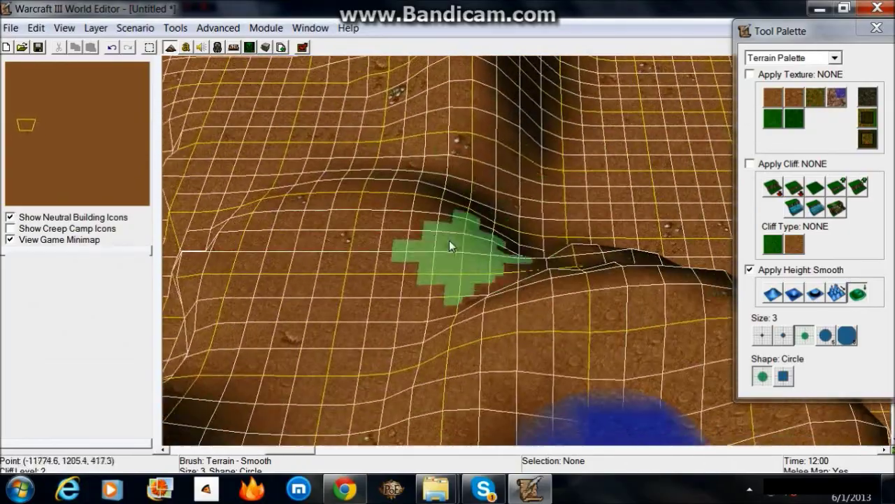
key("Up")
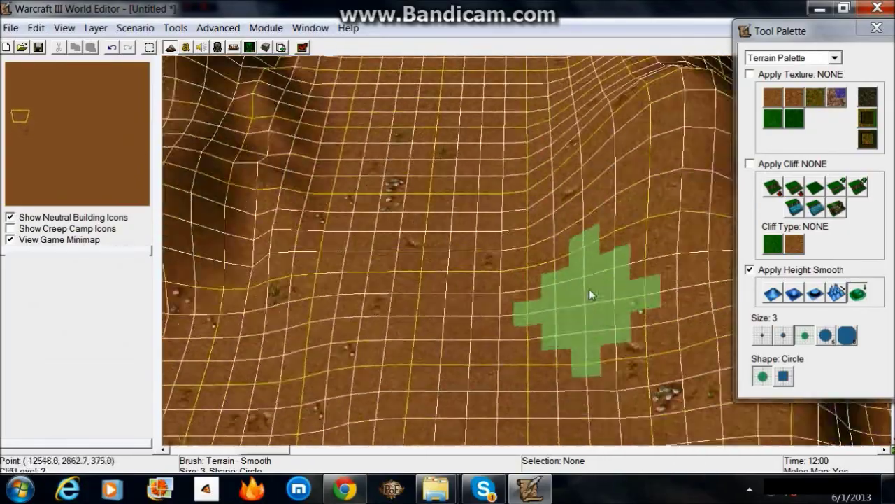
key("Down")
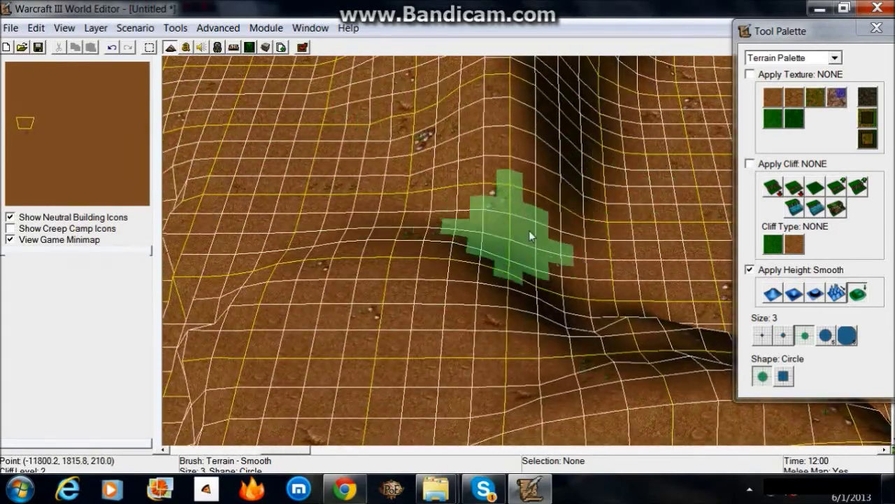
left_click(772, 292)
mouse_move(531, 215)
left_mouse_down()
mouse_move(504, 246)
mouse_move(536, 211)
mouse_move(508, 180)
mouse_move(485, 233)
mouse_move(525, 221)
mouse_move(511, 178)
mouse_move(464, 187)
mouse_move(554, 178)
mouse_move(505, 288)
mouse_move(329, 261)
mouse_move(471, 348)
mouse_move(536, 246)
mouse_move(559, 270)
mouse_move(437, 194)
left_mouse_up()
key("Up")
key("Right")
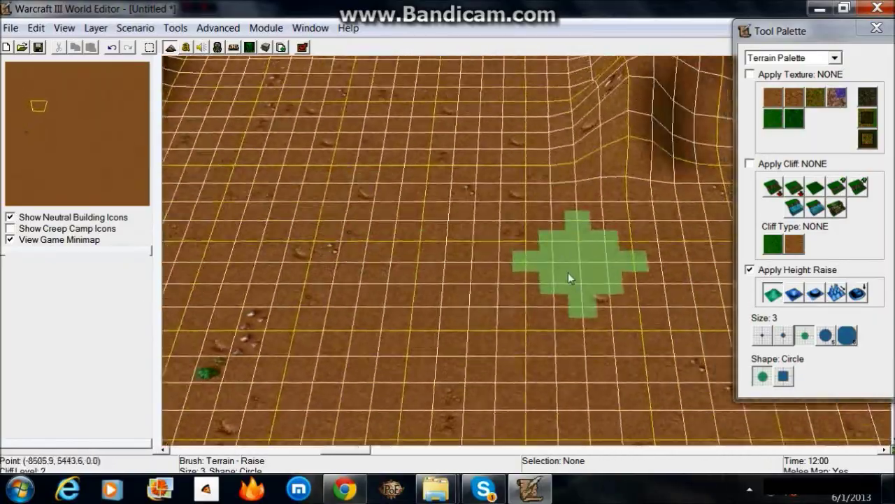
Step: Raise a shadowed hill on the right with a size-5 Raise brush
key("Down")
left_click(826, 336)
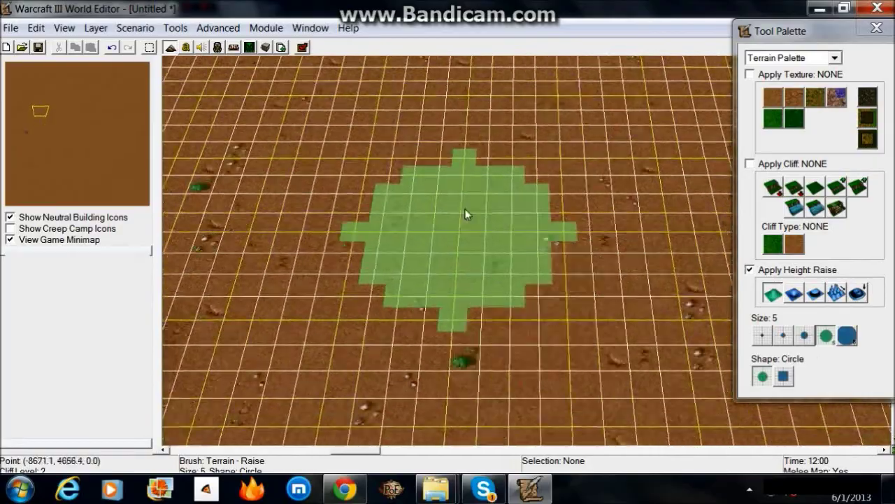
mouse_move(467, 214)
left_mouse_down()
mouse_move(603, 362)
mouse_move(559, 298)
mouse_move(510, 320)
left_mouse_up()
key("Right")
key("Up")
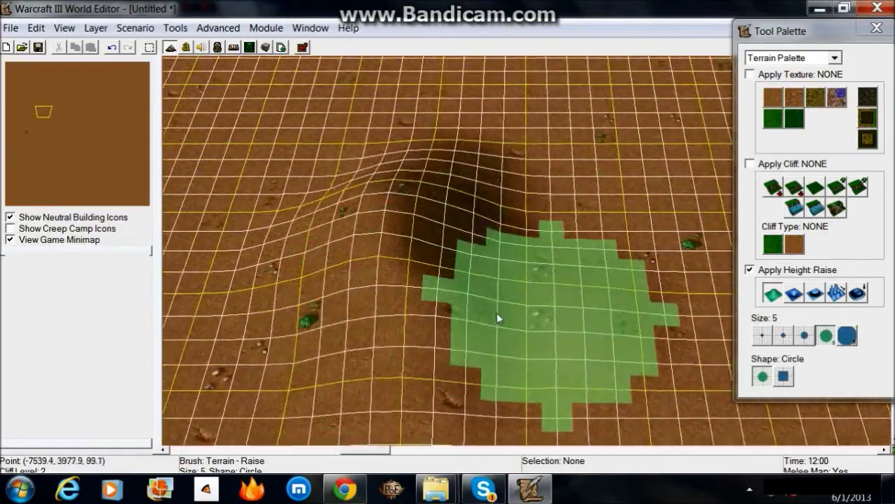
key("Up")
key("Left")
key("Down")
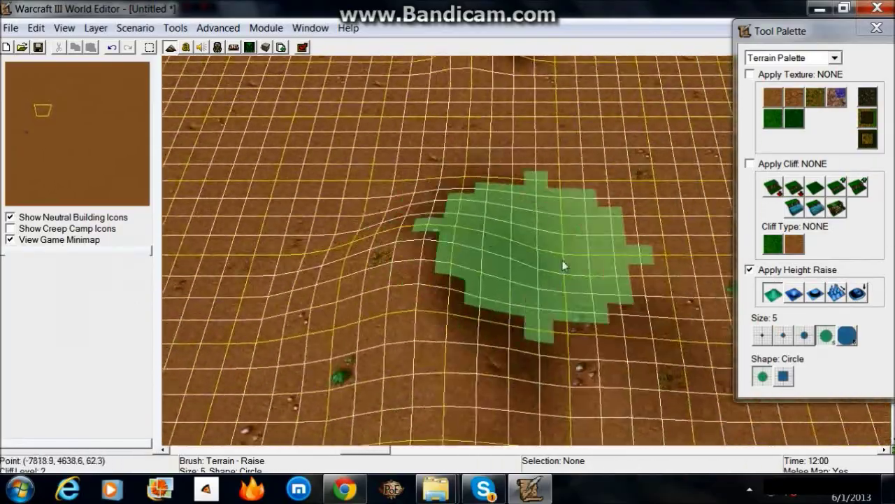
key("Down")
key("Right")
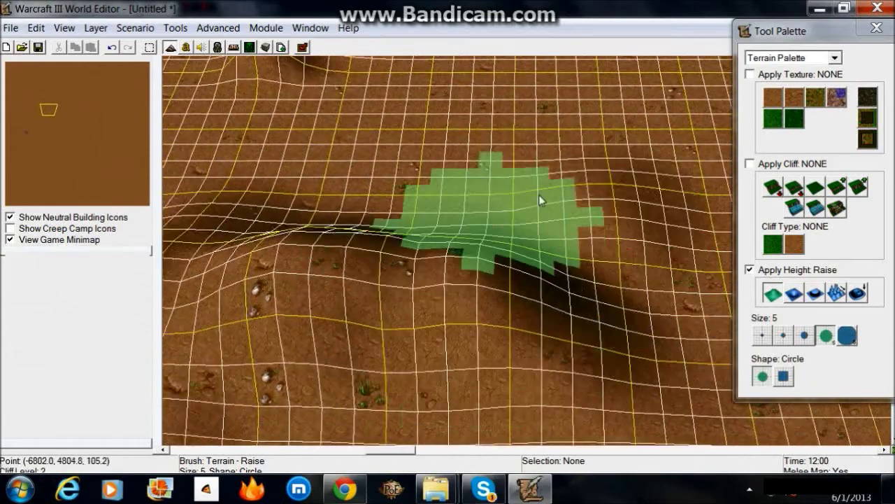
key("Right")
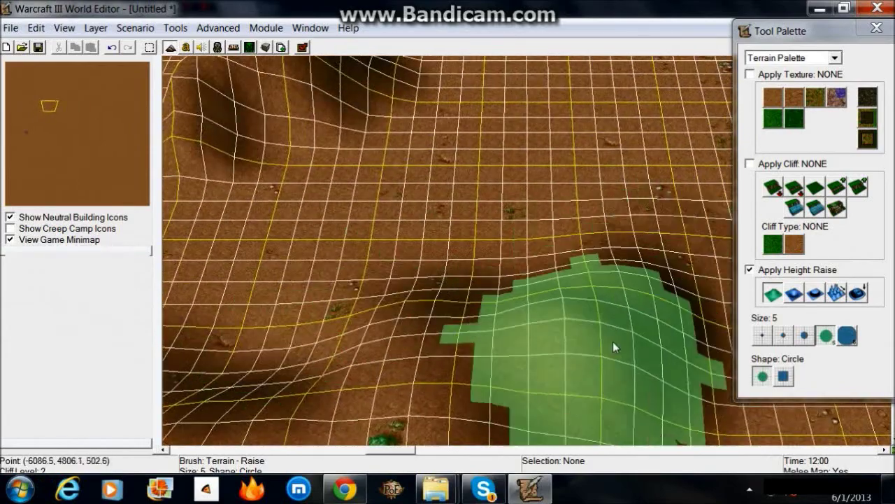
key("Up")
key("Down")
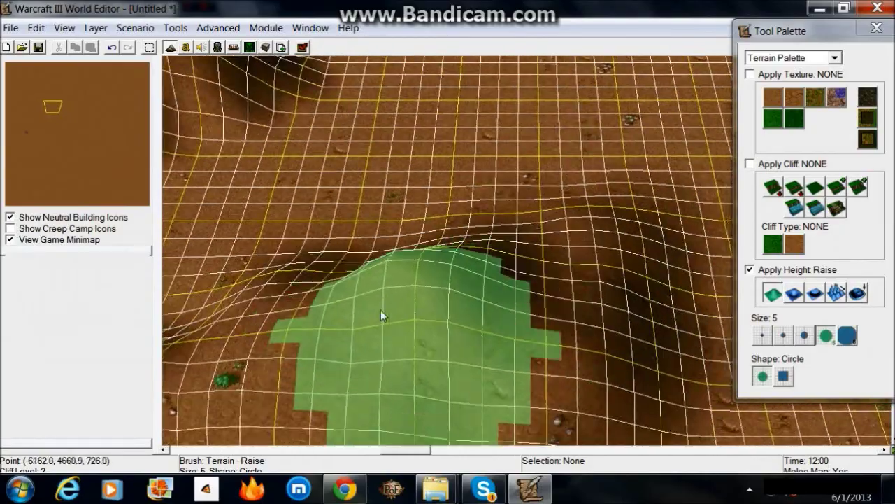
key("Left")
key("Up")
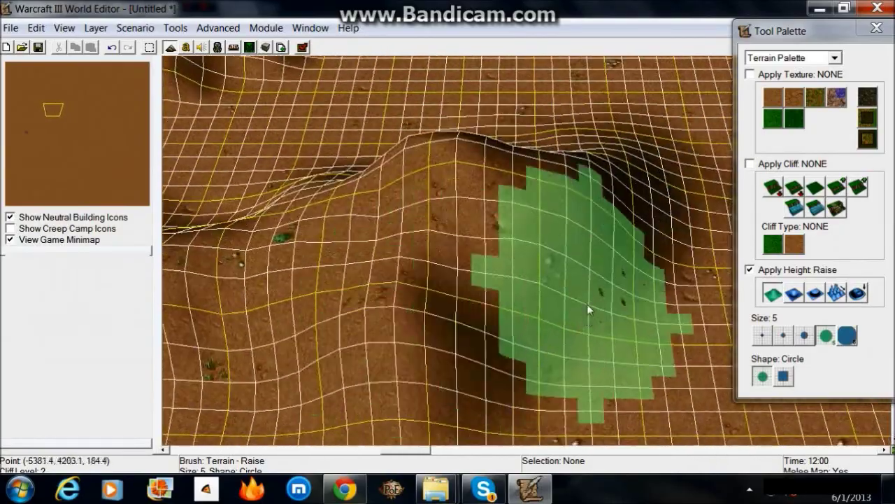
key("Right")
key("Left")
key("Down")
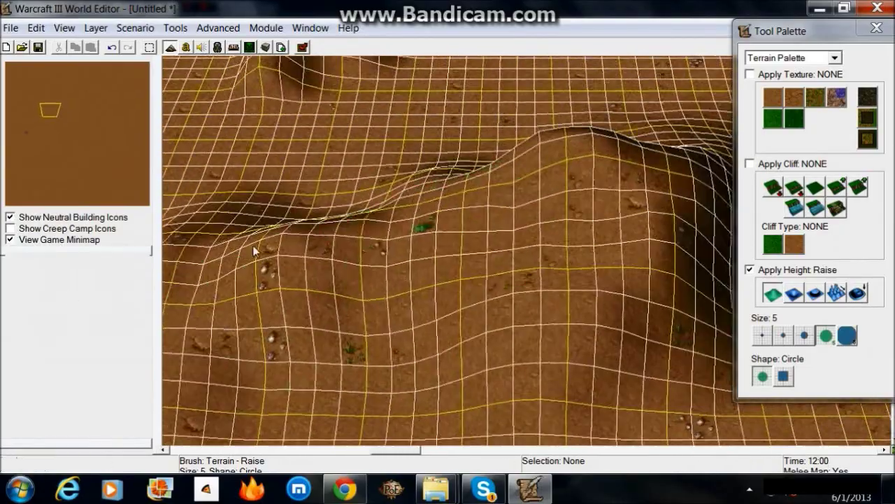
key("Right")
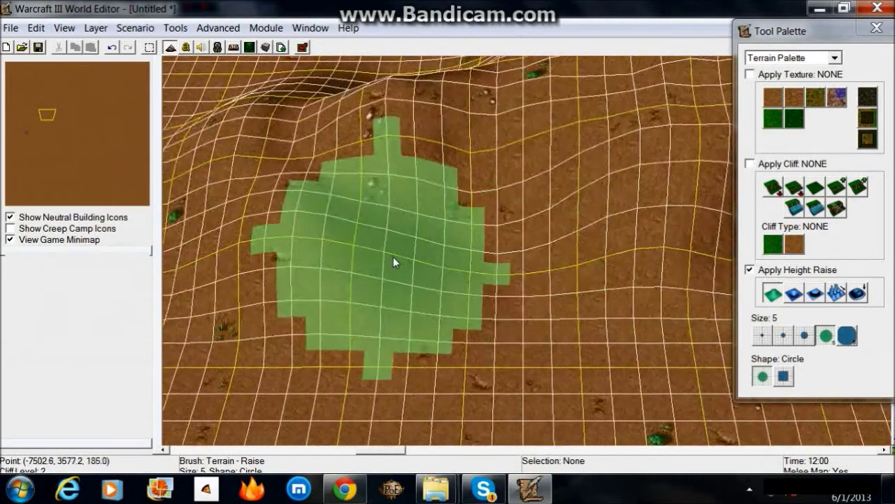
Step: Push up a tall ridge and peak with a size-3 Raise brush
left_click(773, 294)
left_click(815, 294)
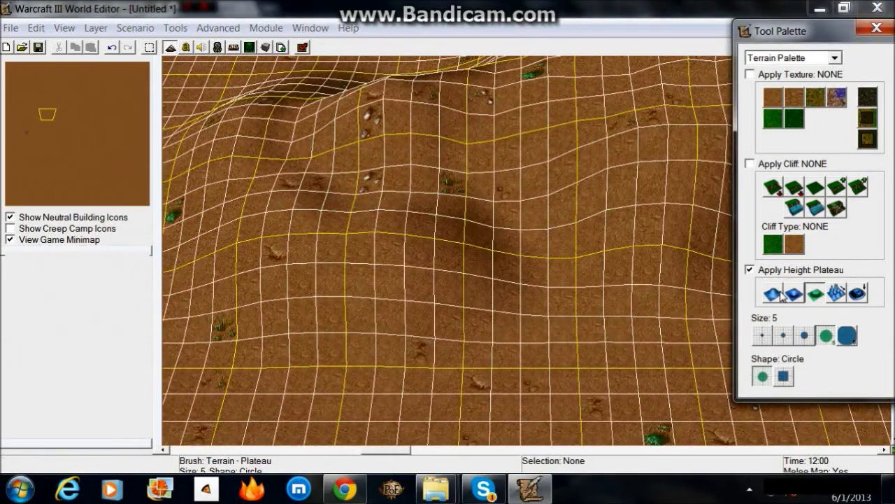
left_click(773, 294)
key("Right")
key("Down")
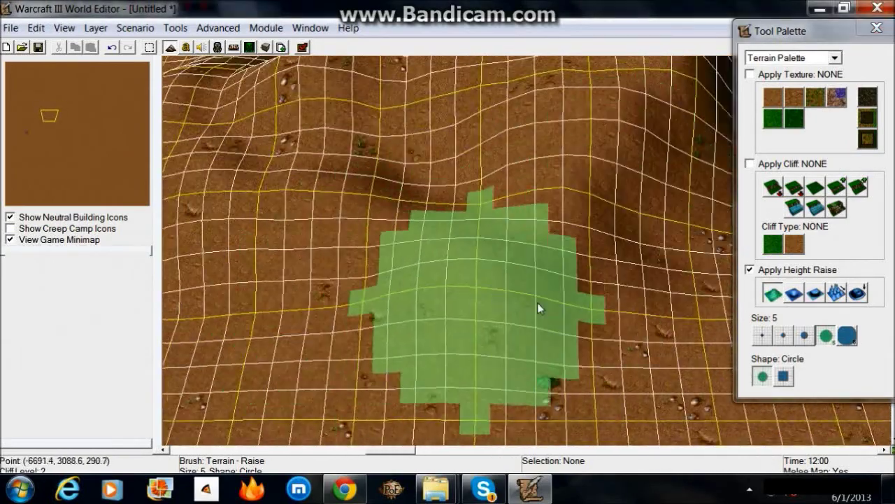
key("Left")
key("Left")
key("Up")
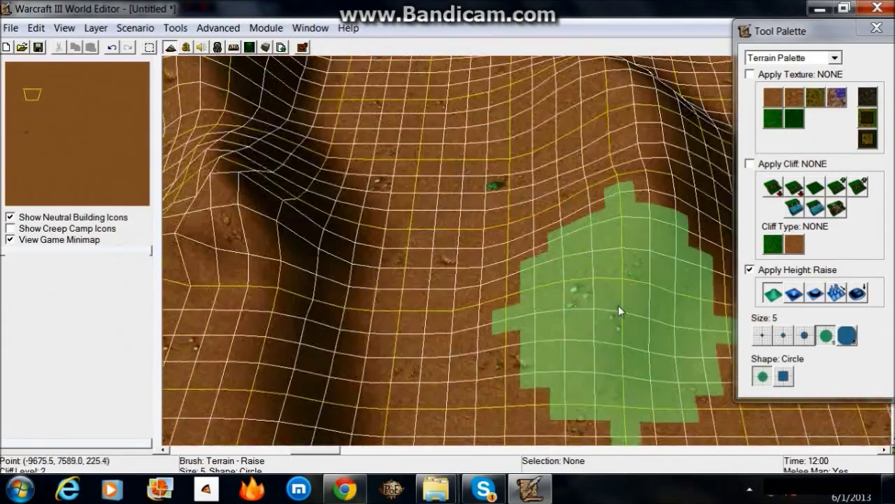
key("Right")
key("Down")
left_click(794, 294)
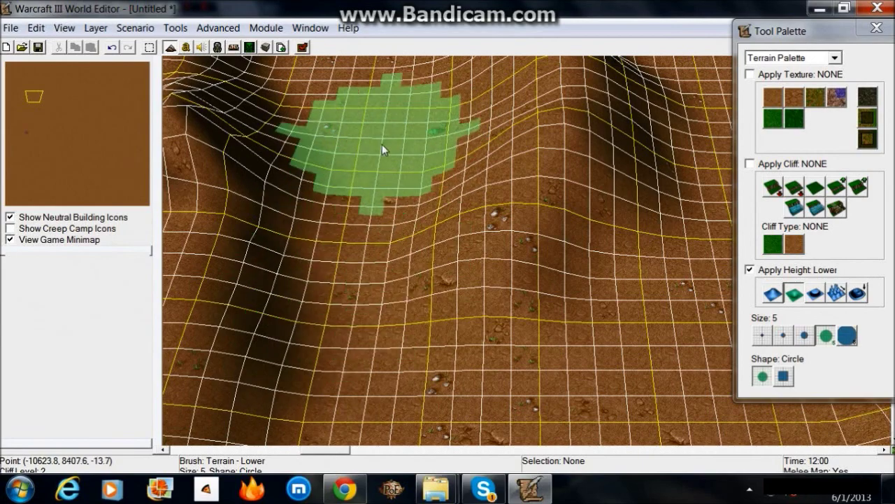
key("Up")
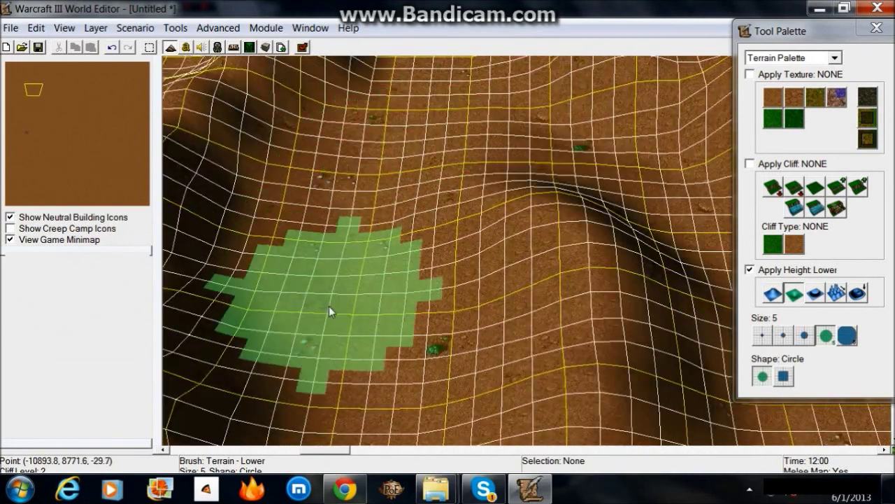
key("Down")
key("Down")
key("Up")
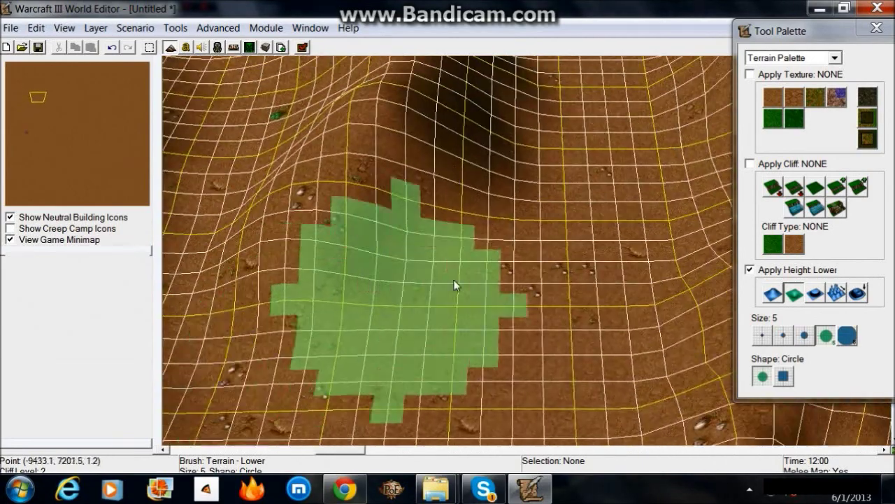
left_click(773, 293)
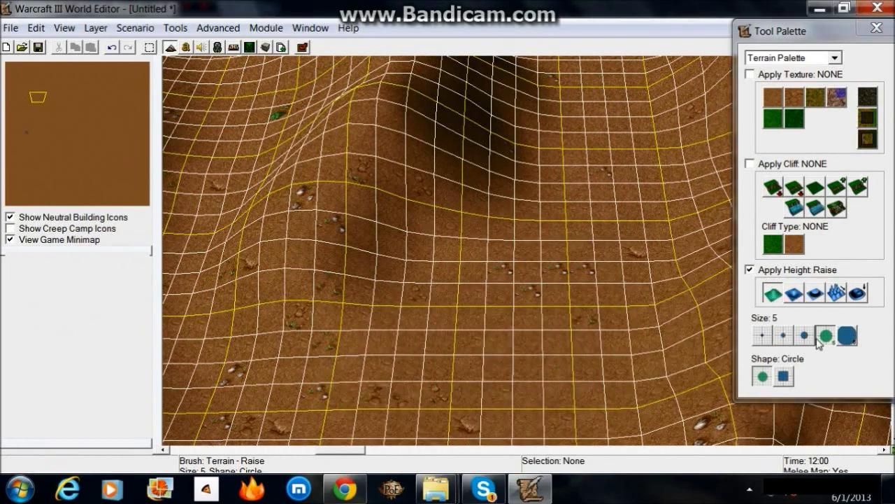
left_click(847, 336)
key("Up")
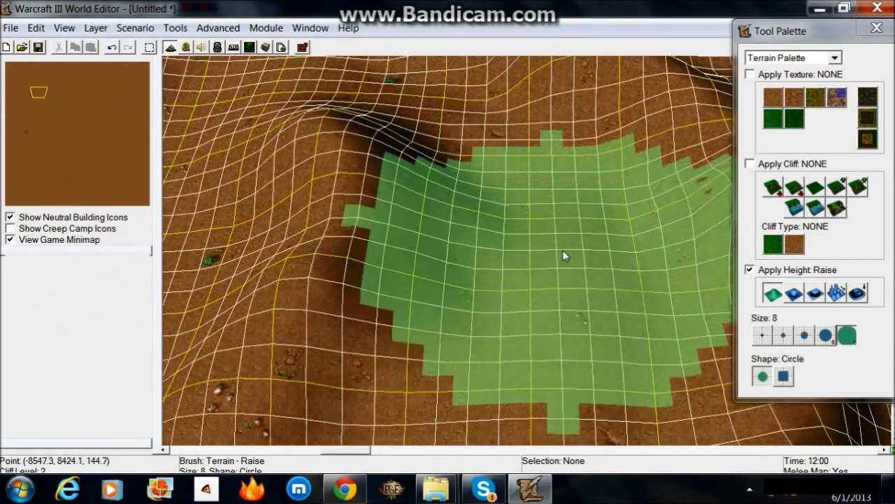
key("Left")
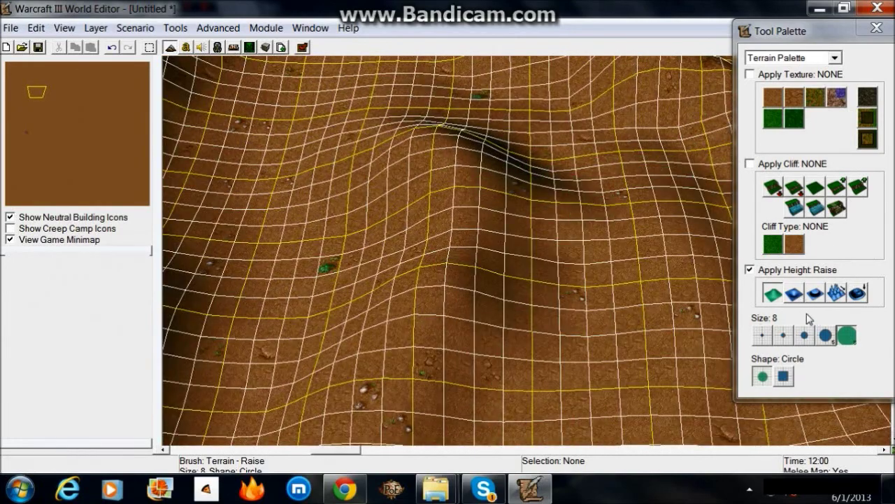
left_click(805, 336)
mouse_move(472, 289)
left_mouse_down()
mouse_move(445, 303)
mouse_move(385, 399)
mouse_move(540, 215)
mouse_move(500, 239)
mouse_move(544, 198)
mouse_move(450, 203)
left_mouse_up()
Step: Raise another peak and ridge further to the right
key("Up")
key("Right")
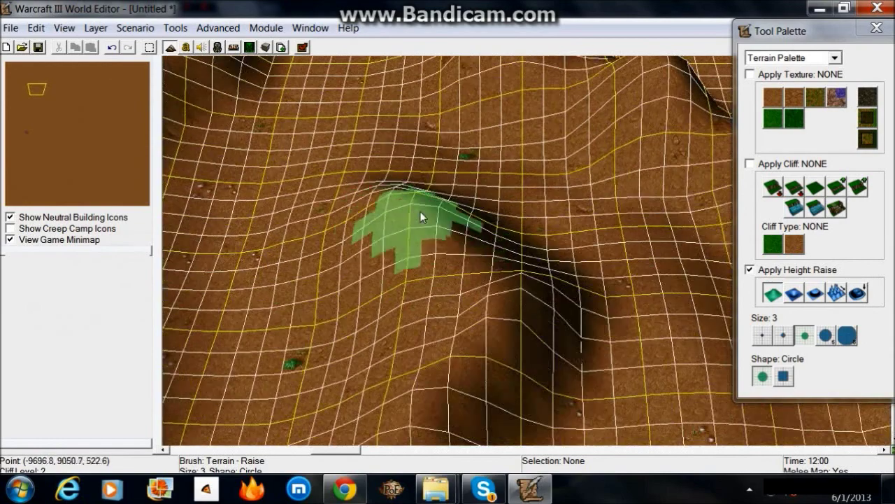
key("Right")
key("Down")
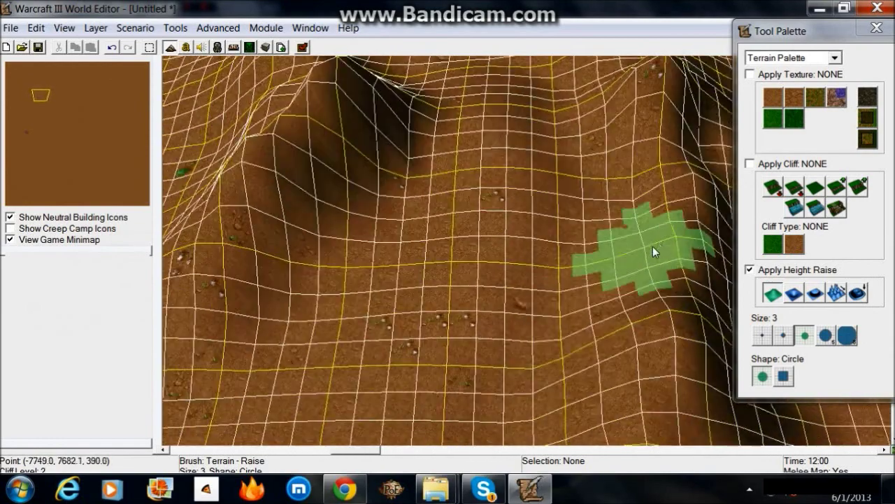
mouse_move(653, 246)
left_mouse_down()
mouse_move(654, 182)
mouse_move(614, 301)
left_mouse_up()
key("Right")
key("Down")
Step: Raise a hill beside the ridge with a size-5 Raise brush
left_click(826, 335)
key("Up")
key("Right")
key("Up")
key("Right")
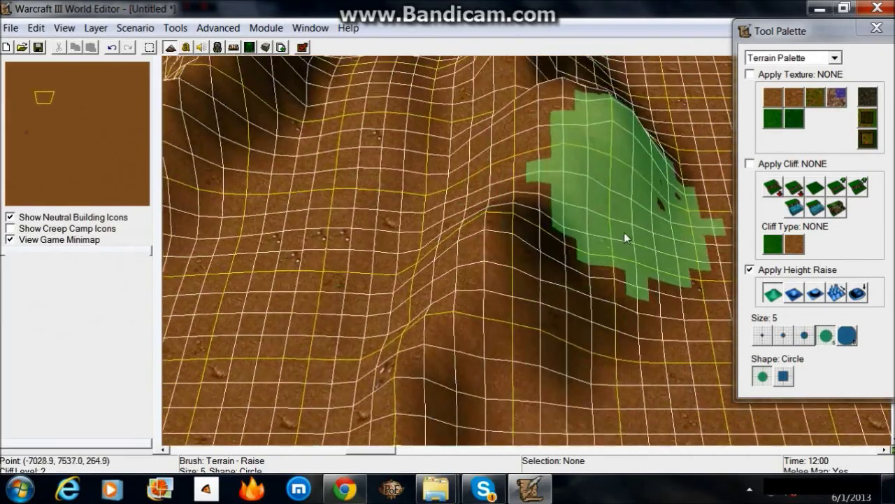
key("Down")
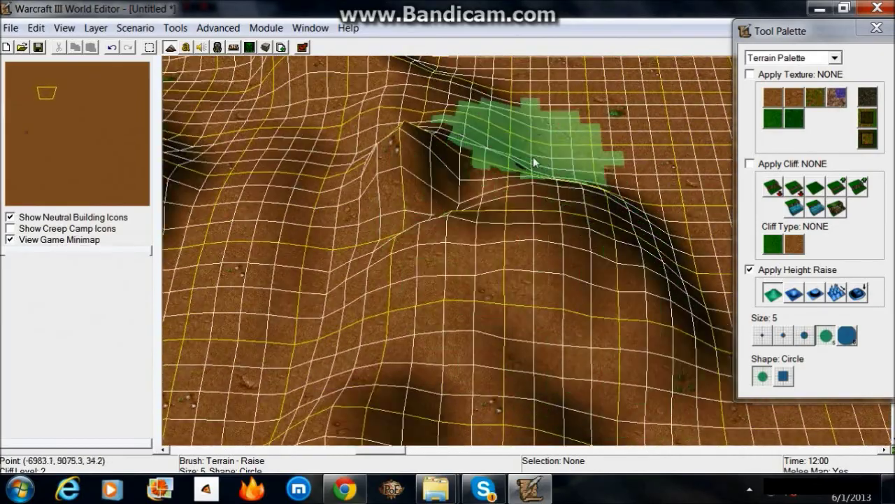
key("Up")
key("Down")
key("Left")
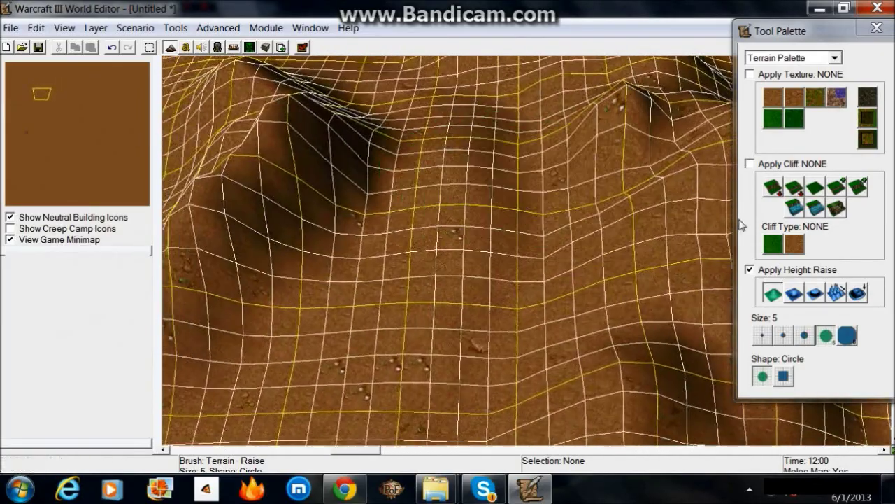
left_click(858, 293)
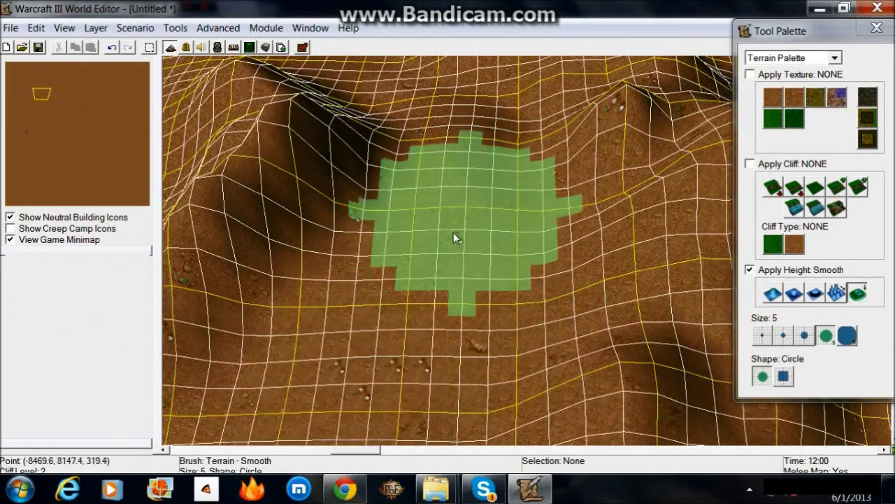
key("Up")
left_click(804, 335)
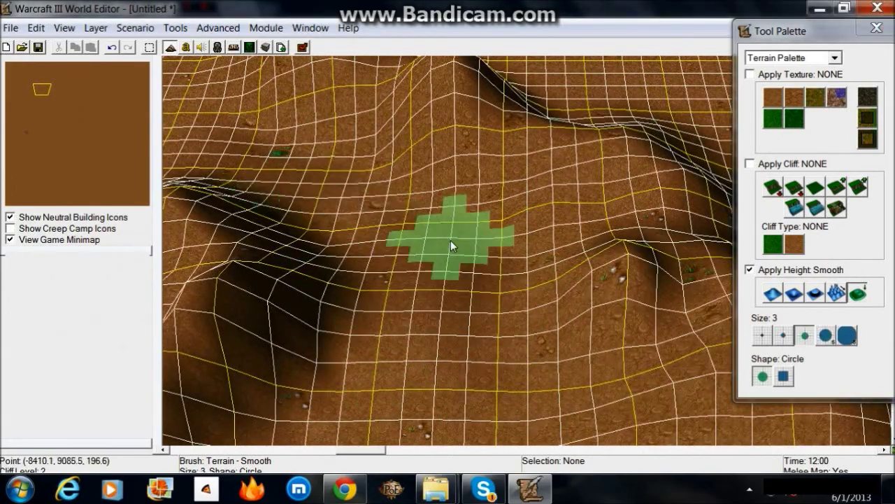
key("Down")
key("Left")
key("Left")
key("Left")
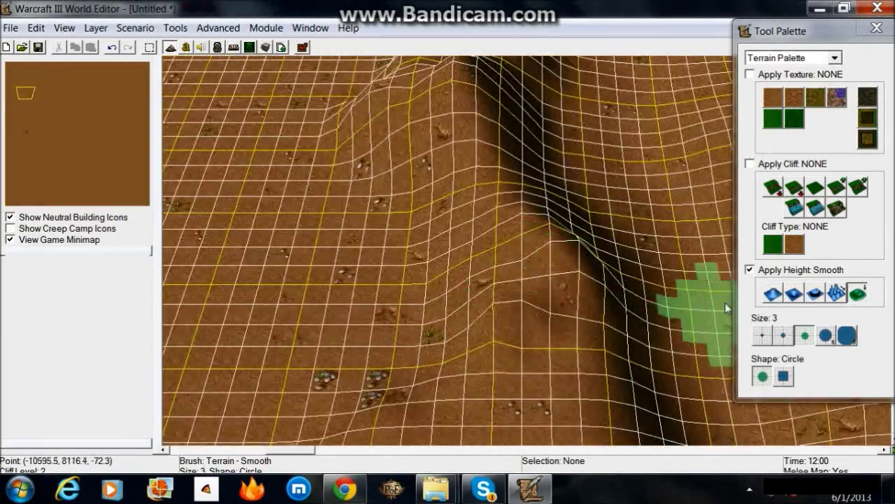
left_click(773, 293)
left_click(826, 335)
mouse_move(397, 229)
left_mouse_down()
mouse_move(391, 308)
mouse_move(374, 310)
mouse_move(391, 201)
mouse_move(374, 260)
mouse_move(331, 332)
mouse_move(355, 197)
mouse_move(396, 191)
mouse_move(372, 279)
left_mouse_up()
Step: Switch the height tool to Noise at size 5
key("Up")
key("Up")
key("Up")
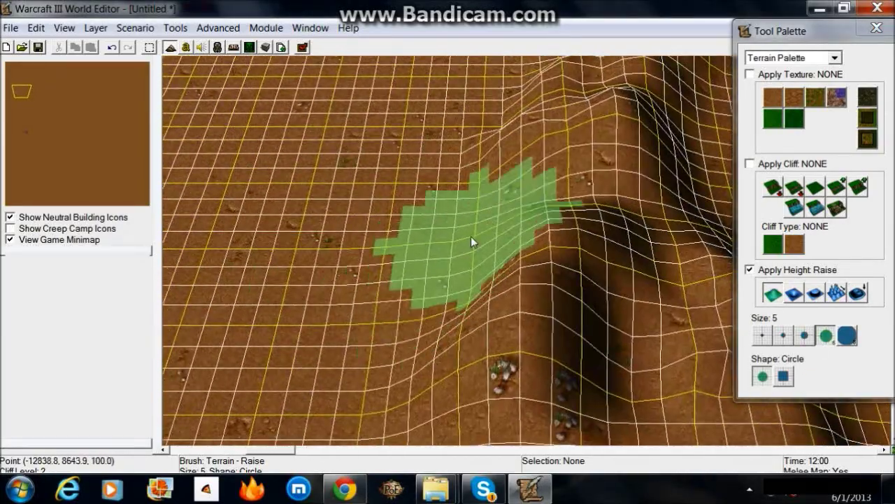
key("Down")
key("Down")
key("Down")
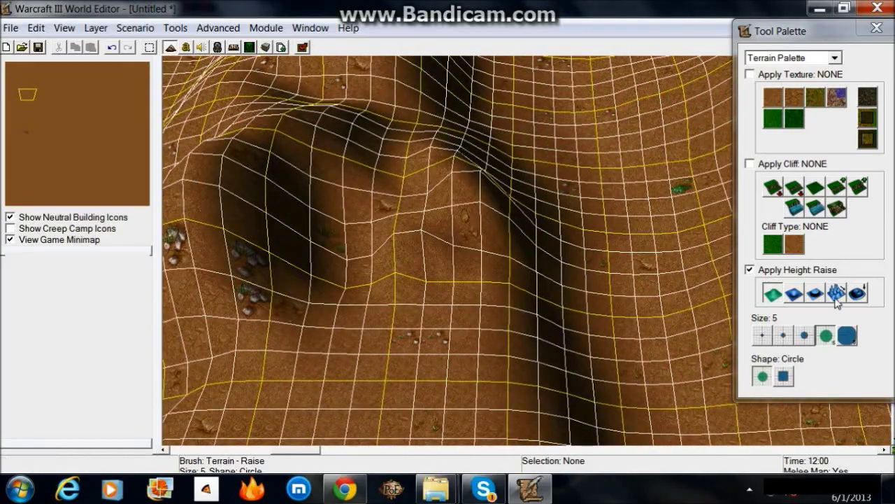
left_click(838, 294)
scroll(571, 255, "up", 3, "ctrl")
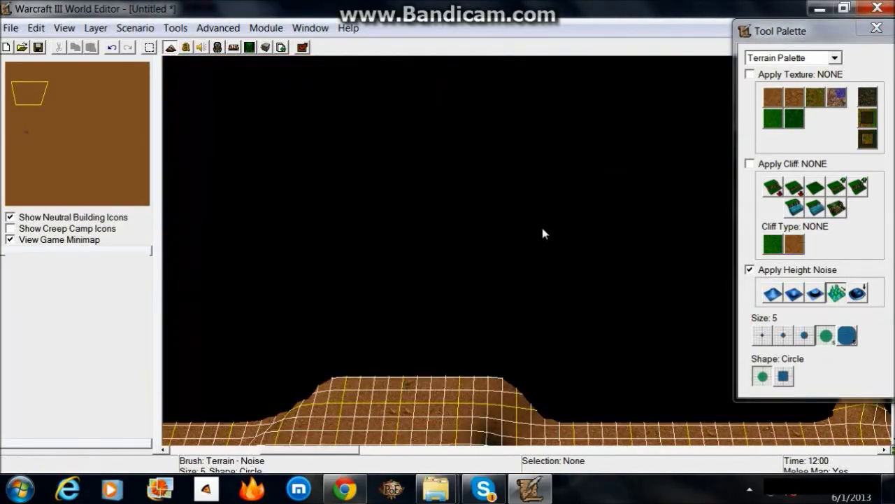
Step: Try a size 8 noise brush, then set it back to size 5
scroll(541, 223, "down", 2, "ctrl")
key("Right")
key("Right")
key("Right")
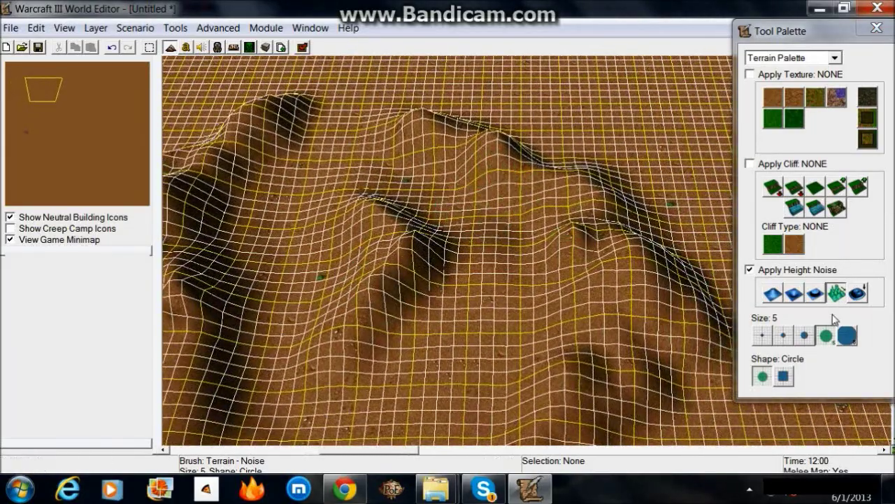
left_click(848, 336)
key("Up")
key("Up")
key("Up")
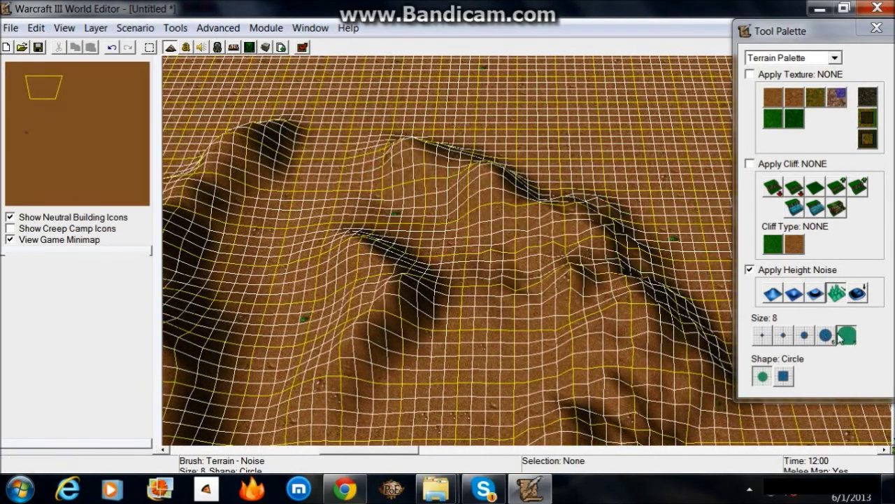
left_click(826, 336)
Step: Move to the western ridge near the left hill and roughen it with a noise stroke
key("Up")
key("Up")
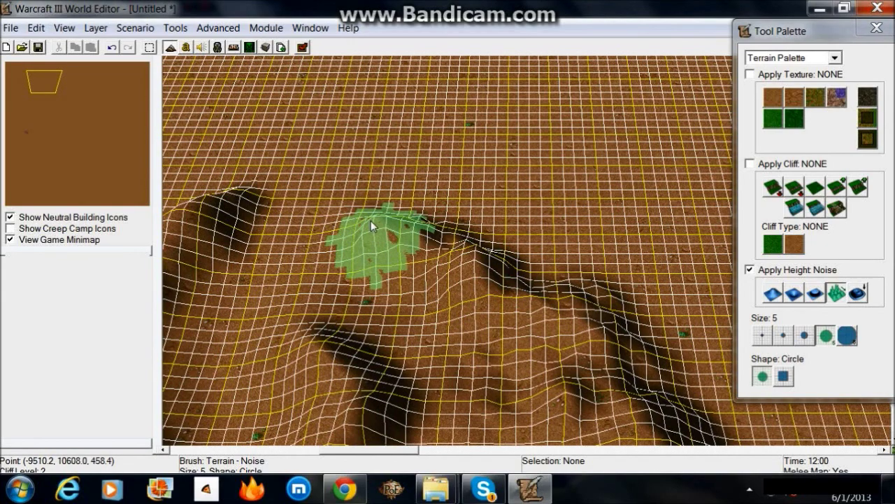
key("Left")
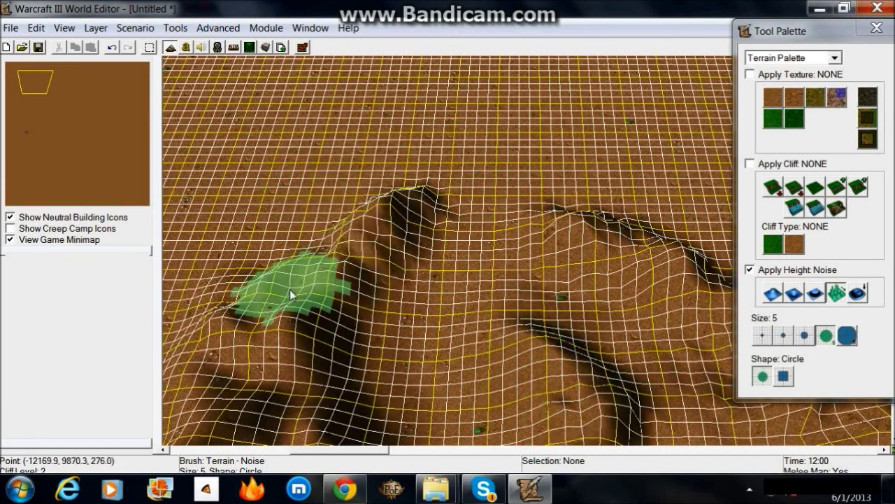
key("Left")
key("Down")
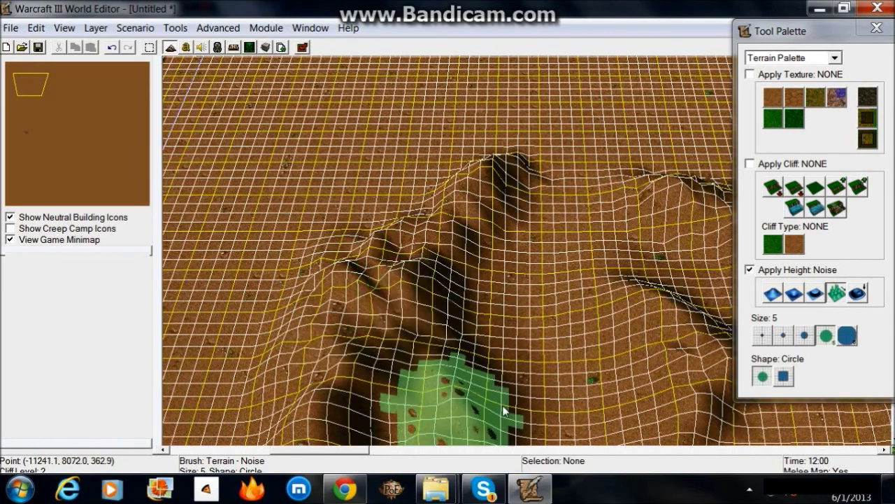
key("Down")
key("Left")
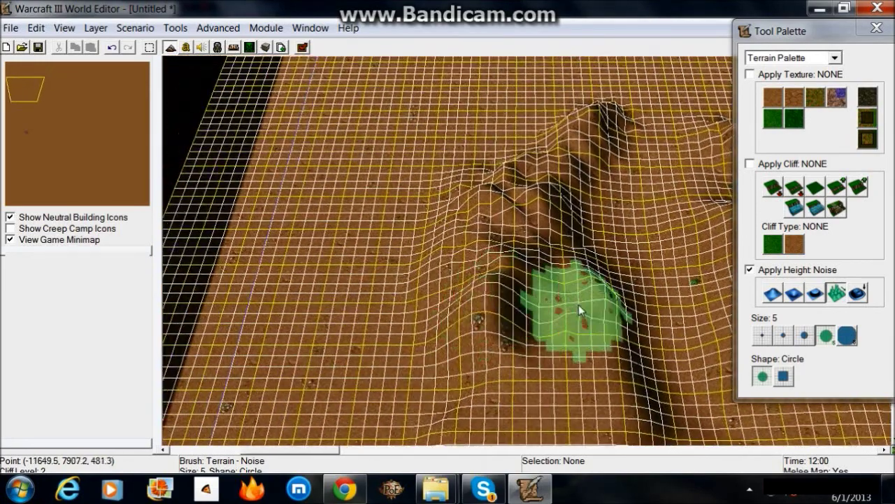
key("Down")
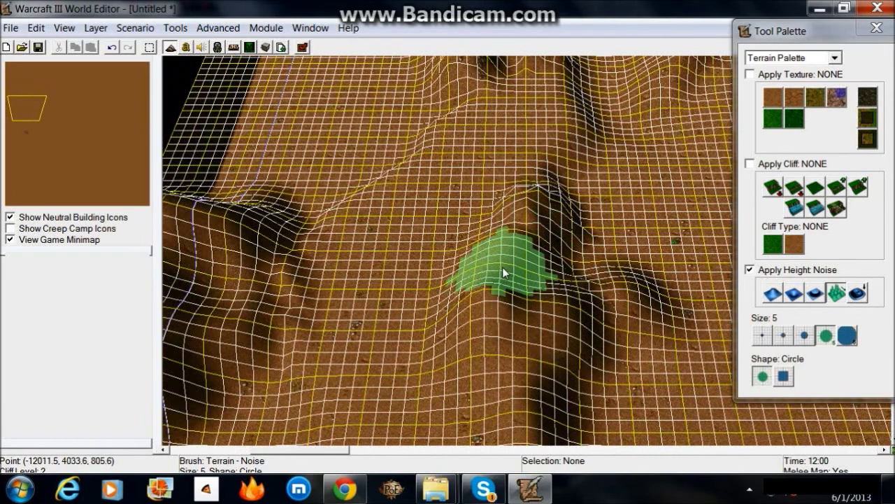
mouse_move(502, 267)
left_mouse_down()
mouse_move(516, 340)
mouse_move(639, 294)
mouse_move(591, 283)
left_mouse_up()
Step: Move south along the ridge and switch the height tool to Raise
key("Left")
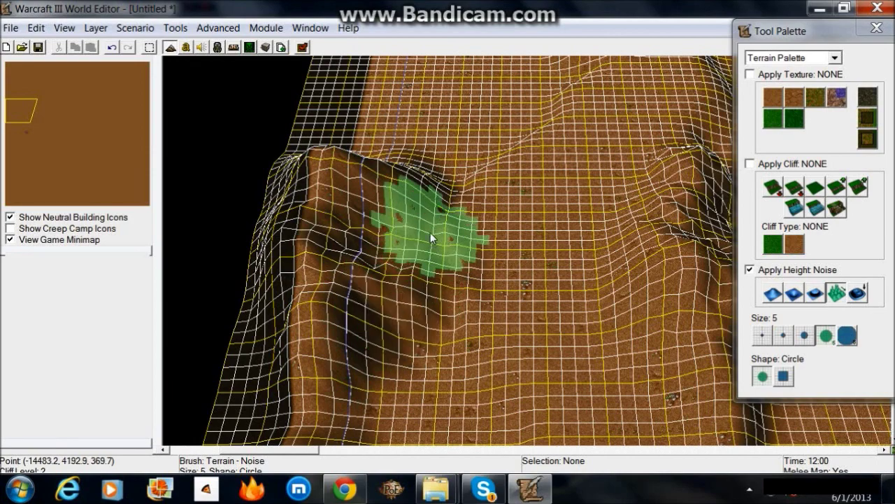
key("Down")
key("Down")
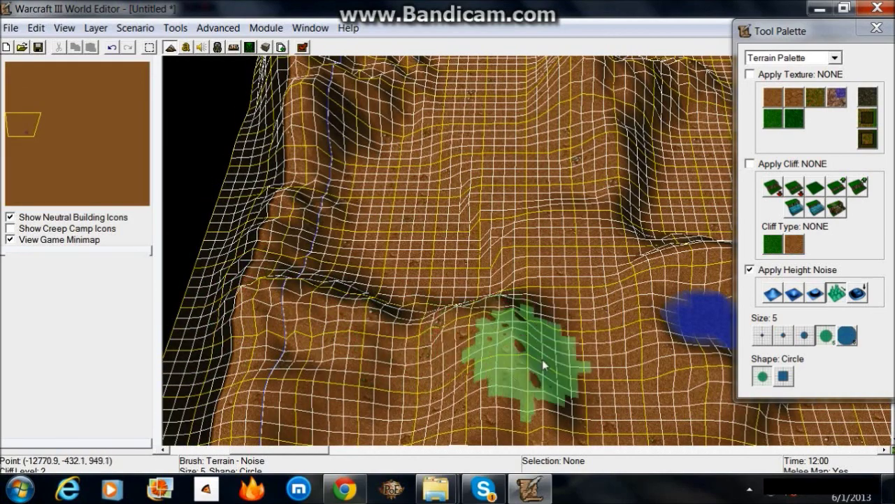
key("Down")
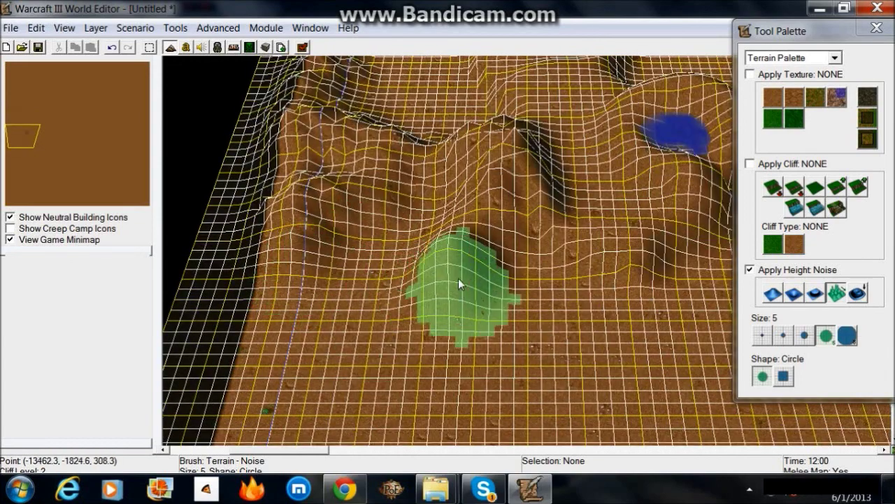
key("Right")
key("Up")
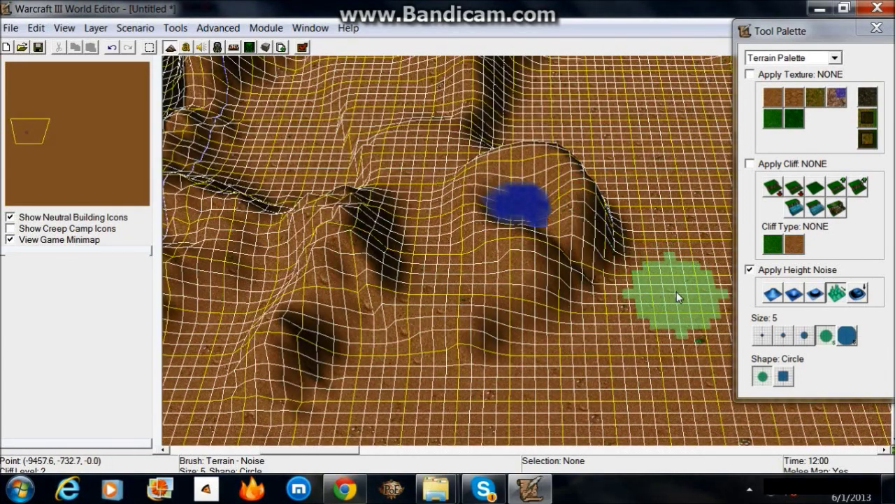
key("Down")
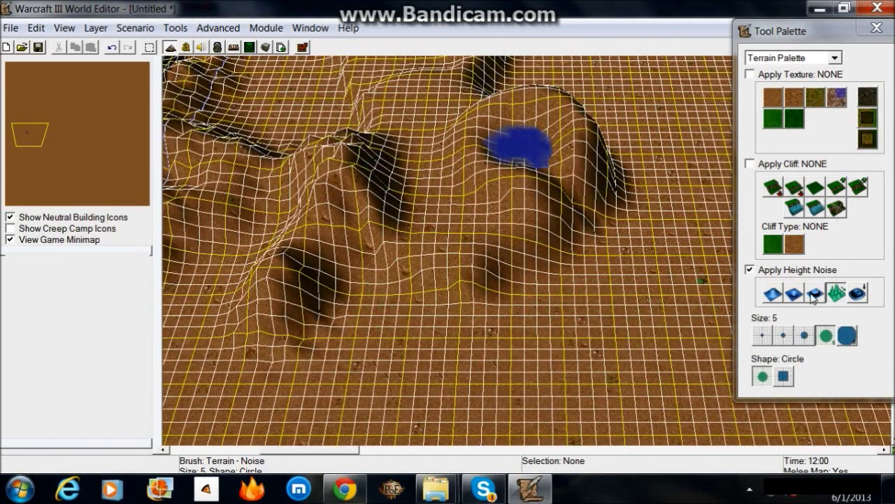
left_click(773, 294)
Step: Set the brush to size 3 and zoom in close on the ridge
left_click(803, 336)
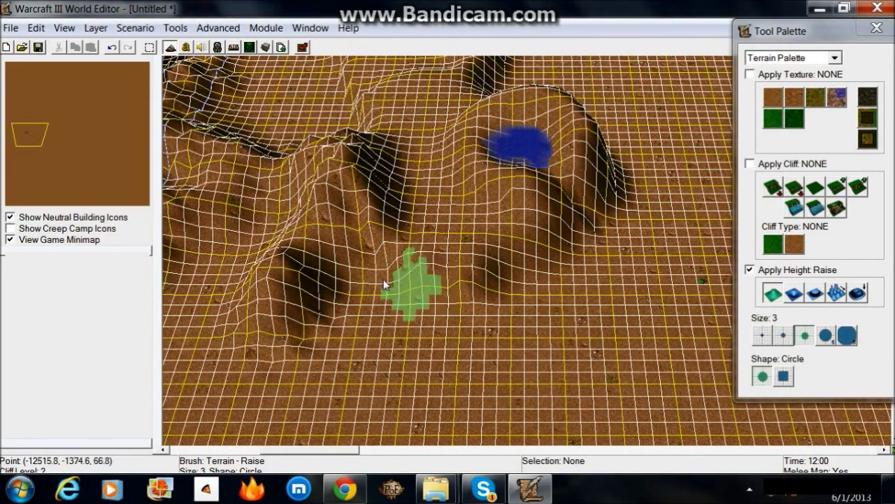
key("Up")
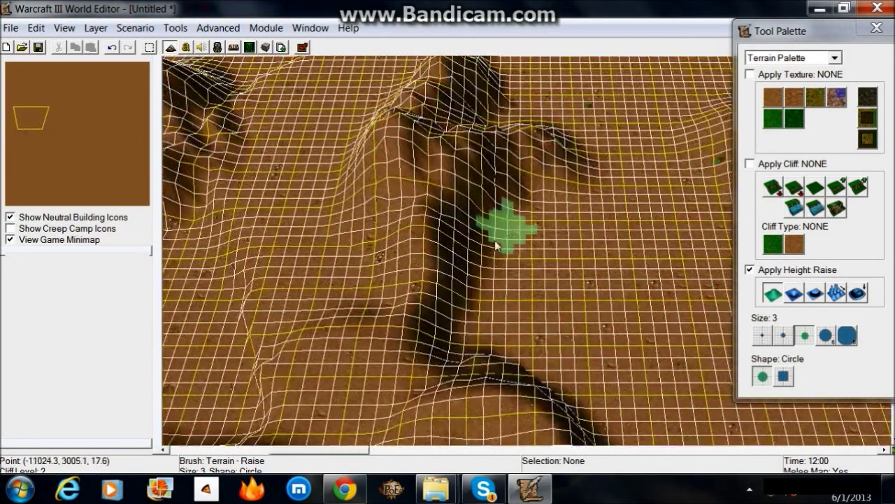
scroll(425, 254, "up", 10)
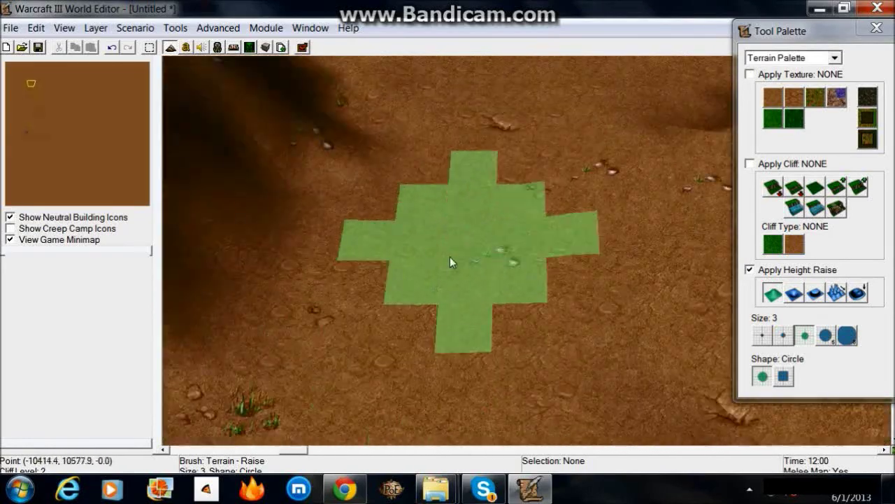
mouse_move(450, 259)
right_mouse_down()
mouse_move(417, 278)
mouse_move(219, 234)
mouse_move(475, 218)
mouse_move(292, 149)
mouse_move(505, 304)
mouse_move(200, 256)
mouse_move(594, 250)
mouse_move(469, 84)
right_mouse_up()
scroll(465, 120, "down", 10)
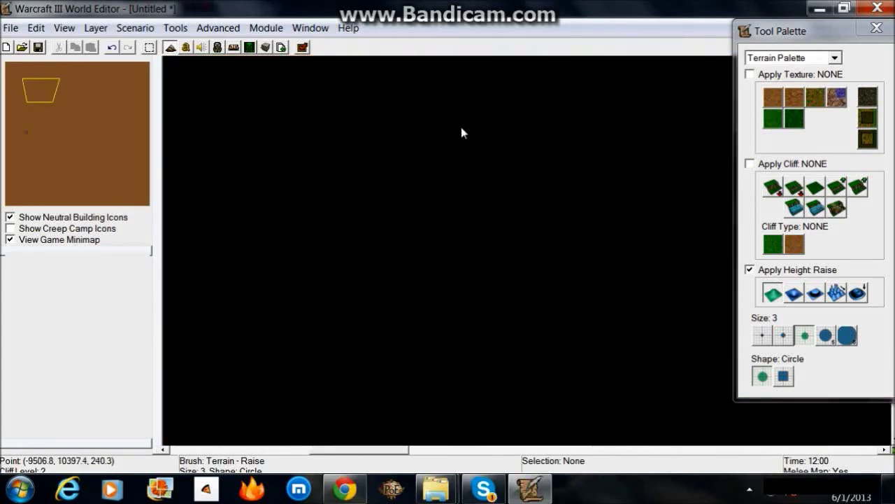
scroll(465, 141, "up", 5)
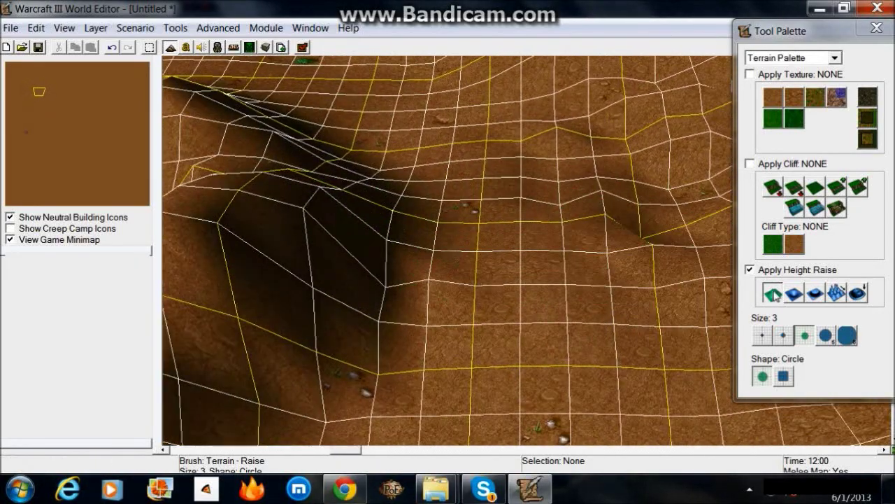
Step: Select the Smooth height tool, rotate the camera, and bring up the display options
left_click(858, 293)
mouse_move(533, 197)
right_mouse_down()
mouse_move(450, 228)
mouse_move(455, 135)
mouse_move(516, 176)
mouse_move(453, 222)
mouse_move(333, 257)
mouse_move(375, 191)
mouse_move(550, 170)
mouse_move(440, 253)
mouse_move(451, 212)
mouse_move(582, 293)
mouse_move(372, 186)
mouse_move(562, 182)
mouse_move(536, 240)
mouse_move(445, 200)
mouse_move(181, 156)
mouse_move(599, 140)
mouse_move(567, 116)
mouse_move(630, 210)
mouse_move(464, 187)
right_mouse_up()
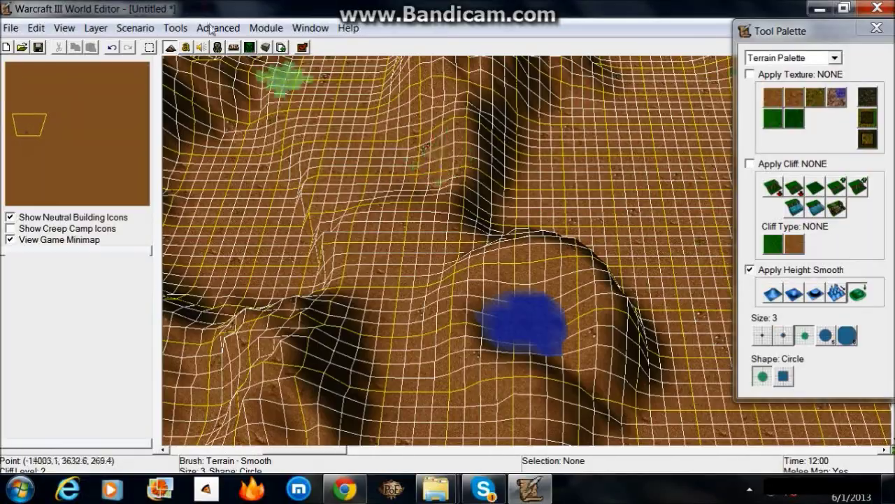
left_click(65, 28)
left_click(486, 184)
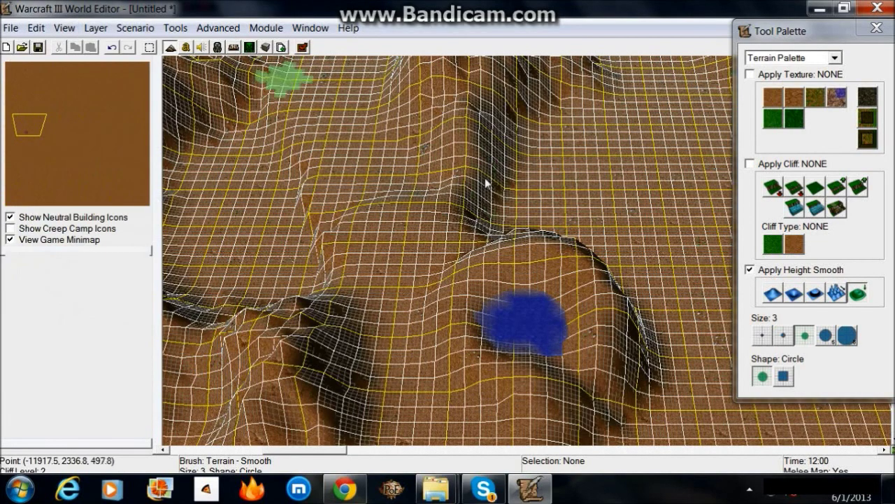
key("g")
right_click_drag(517, 184, 441, 235)
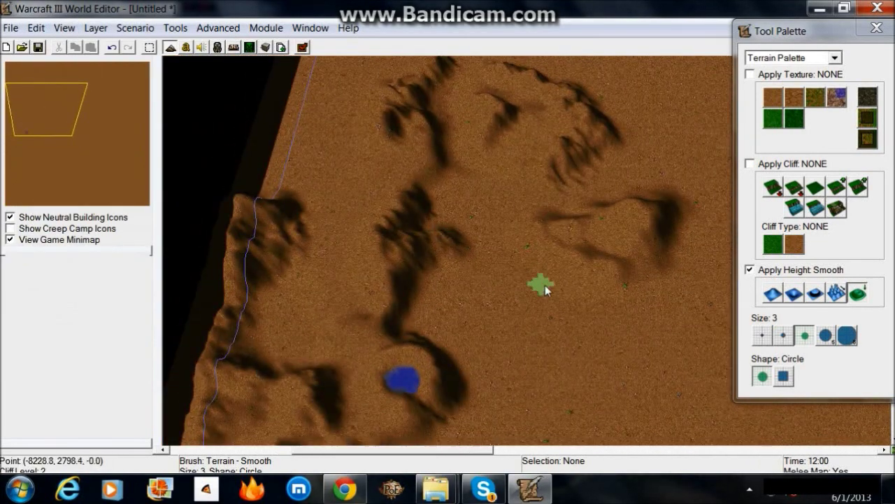
right_click_drag(536, 322, 555, 315)
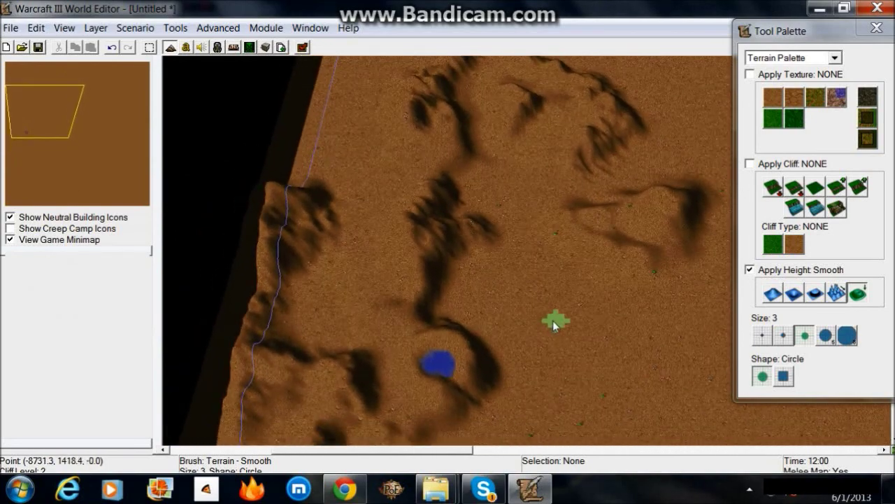
key("g")
key("g")
scroll(552, 323, "up", 8)
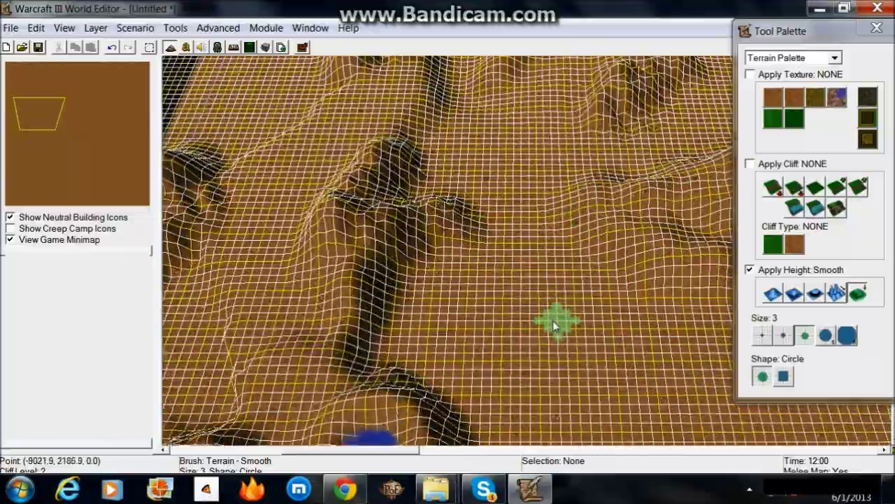